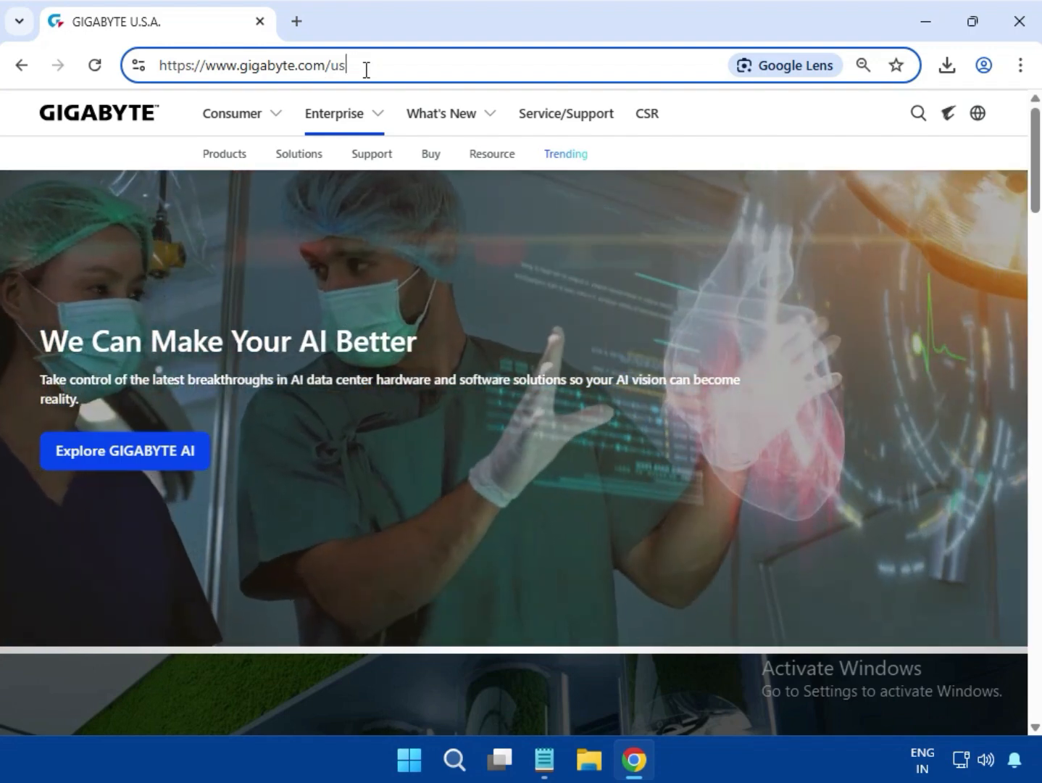
# Search the GIGABYTE site for "B760 DS3H AC"
pyautogui.click(843, 123)
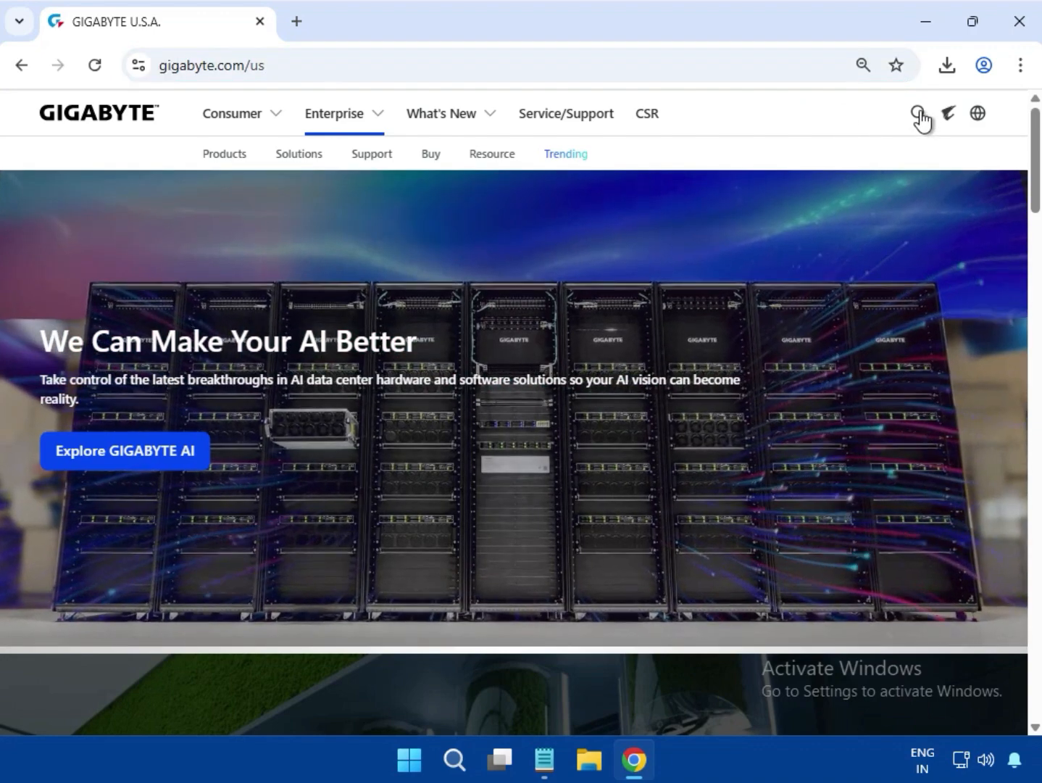
pyautogui.click(918, 112)
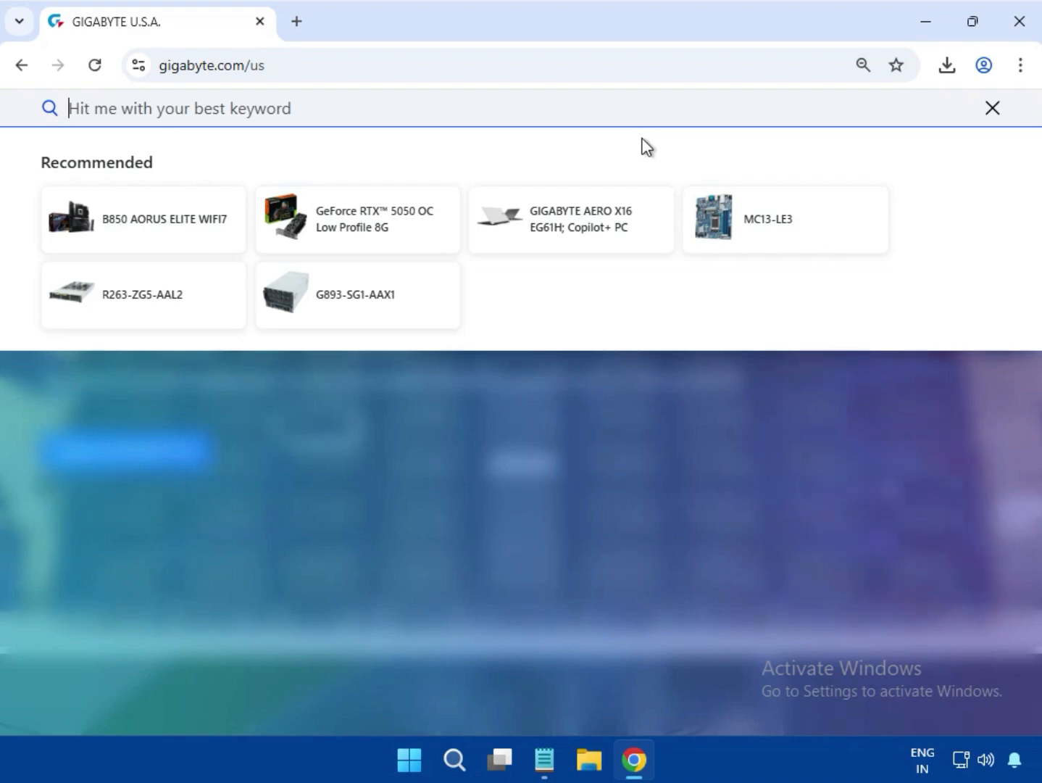
pyautogui.write('B760 DS3H AC')
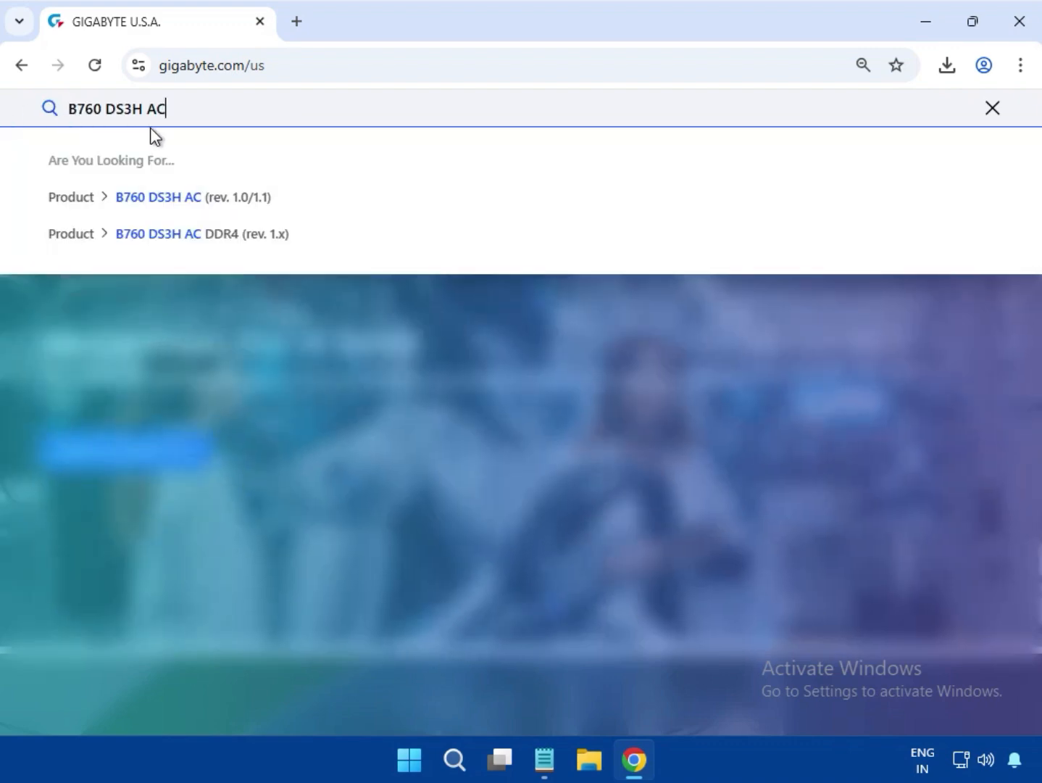
pyautogui.press('Return')
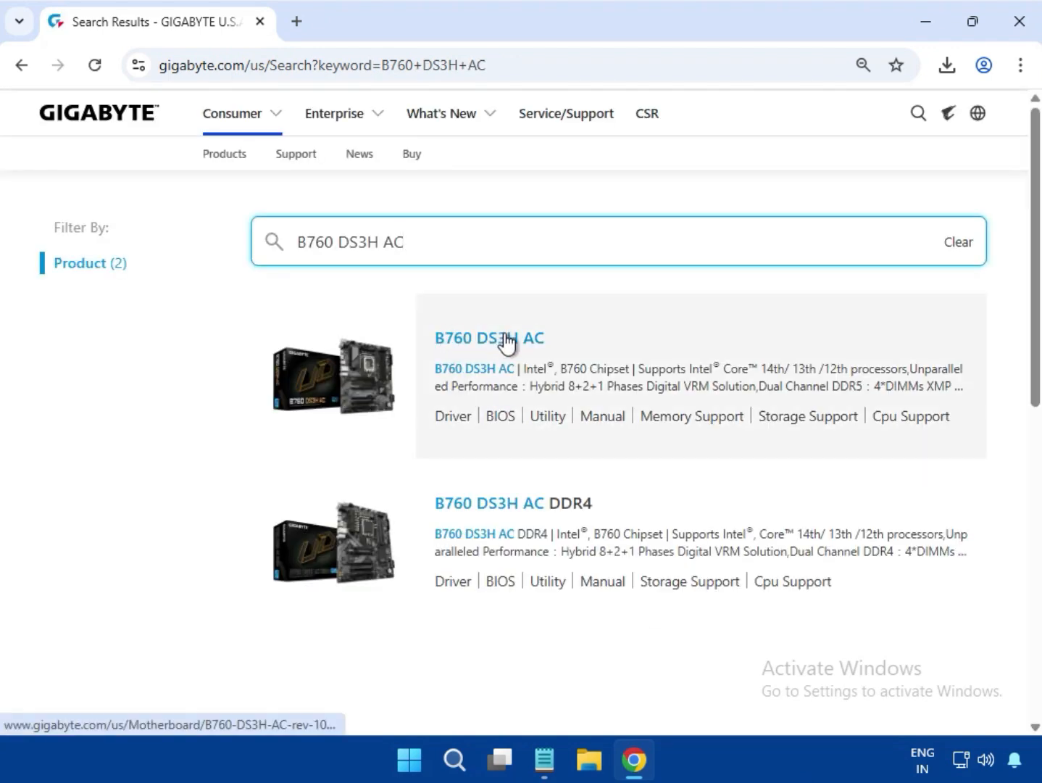
# Open the support downloads of the B760 DS3H AC (rev. 1.0/1.1) and filter its drivers for Windows 11 64bit
pyautogui.click(504, 342)
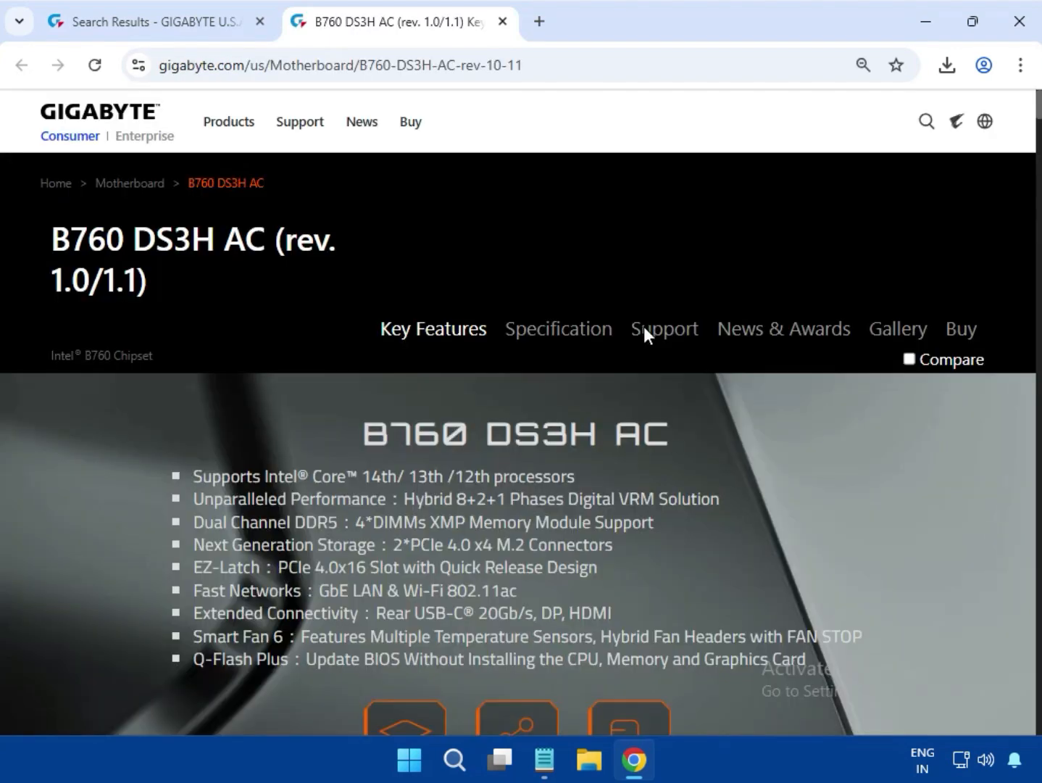
pyautogui.click(666, 330)
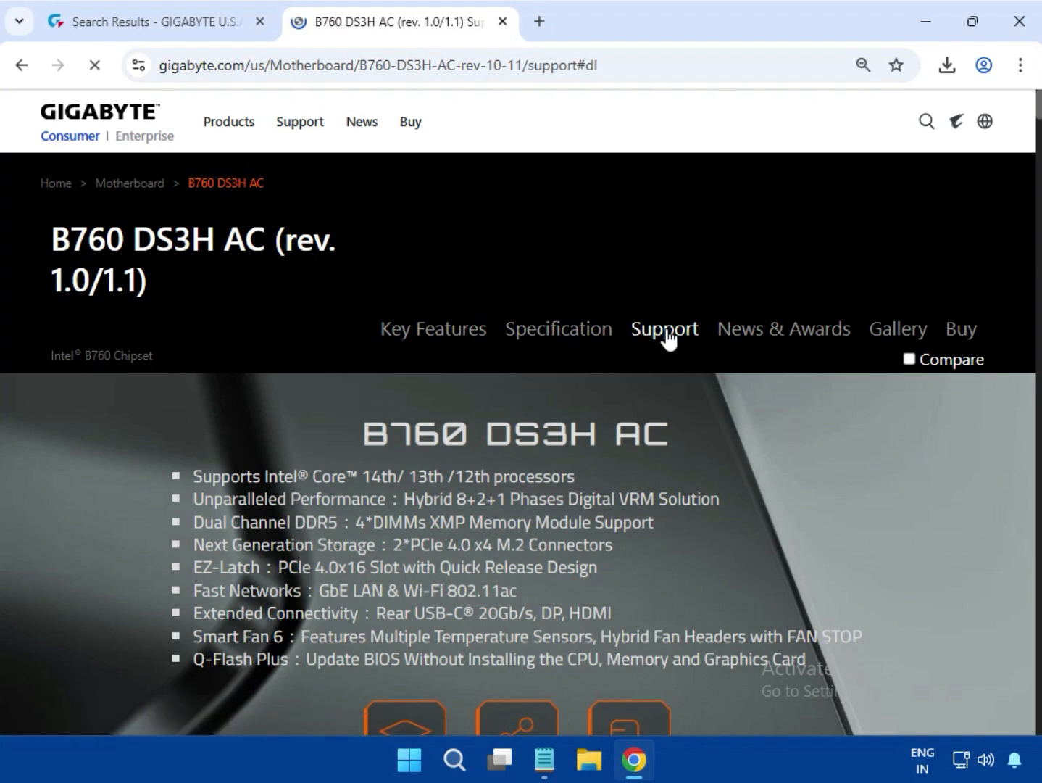
pyautogui.moveTo(543, 760)
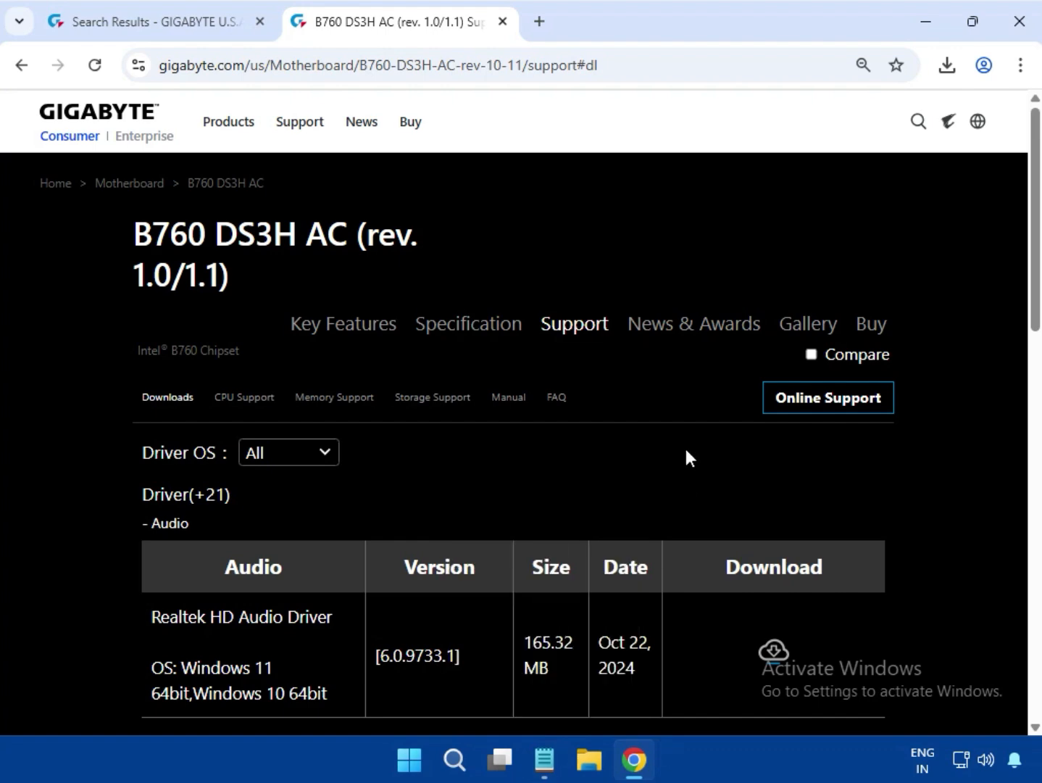
pyautogui.click(303, 461)
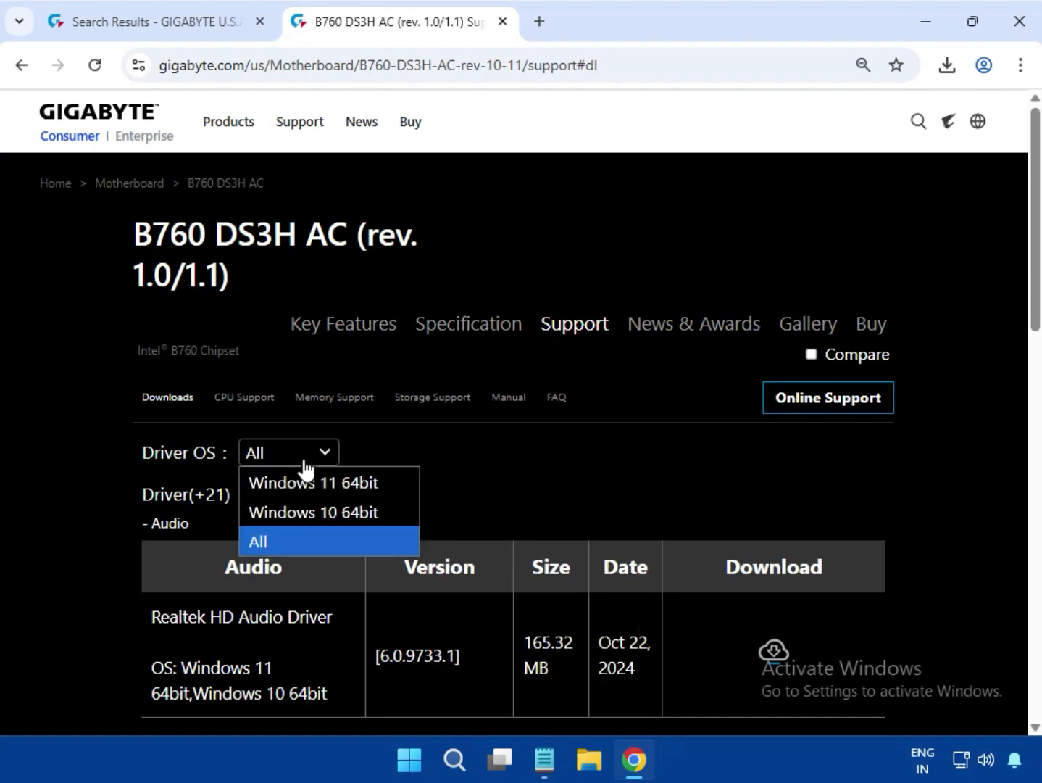
pyautogui.click(371, 482)
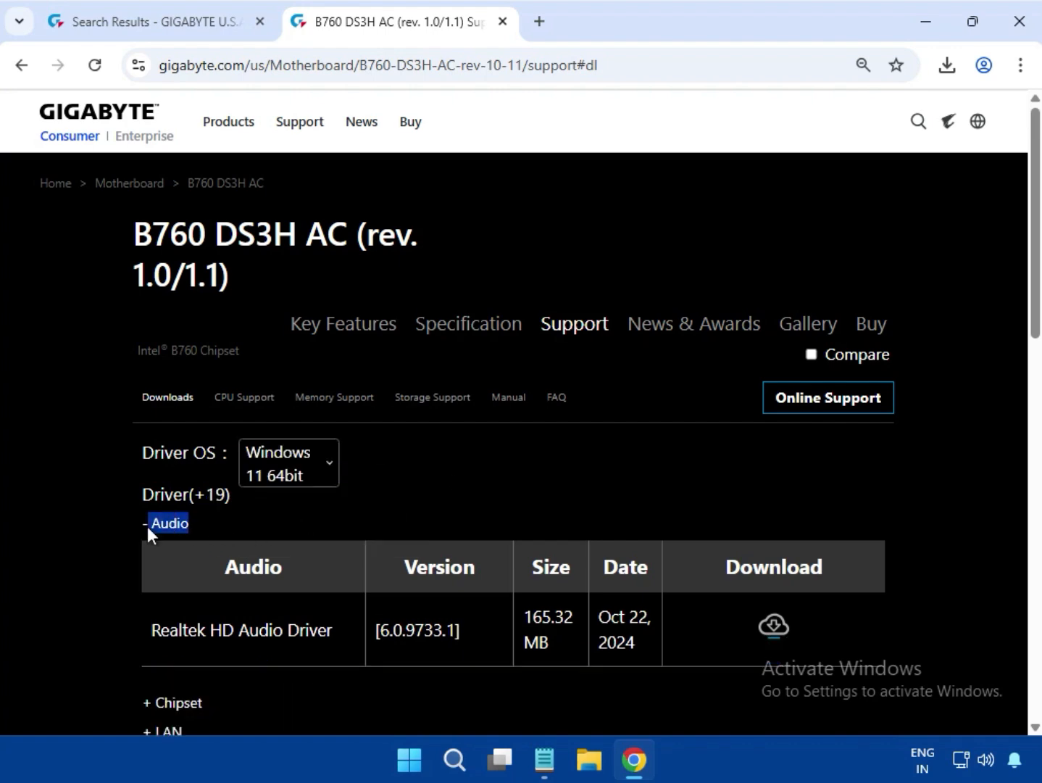
# Download the Realtek HD Audio Driver from the Audio category of the driver list
pyautogui.scroll(-1, 485, 500)
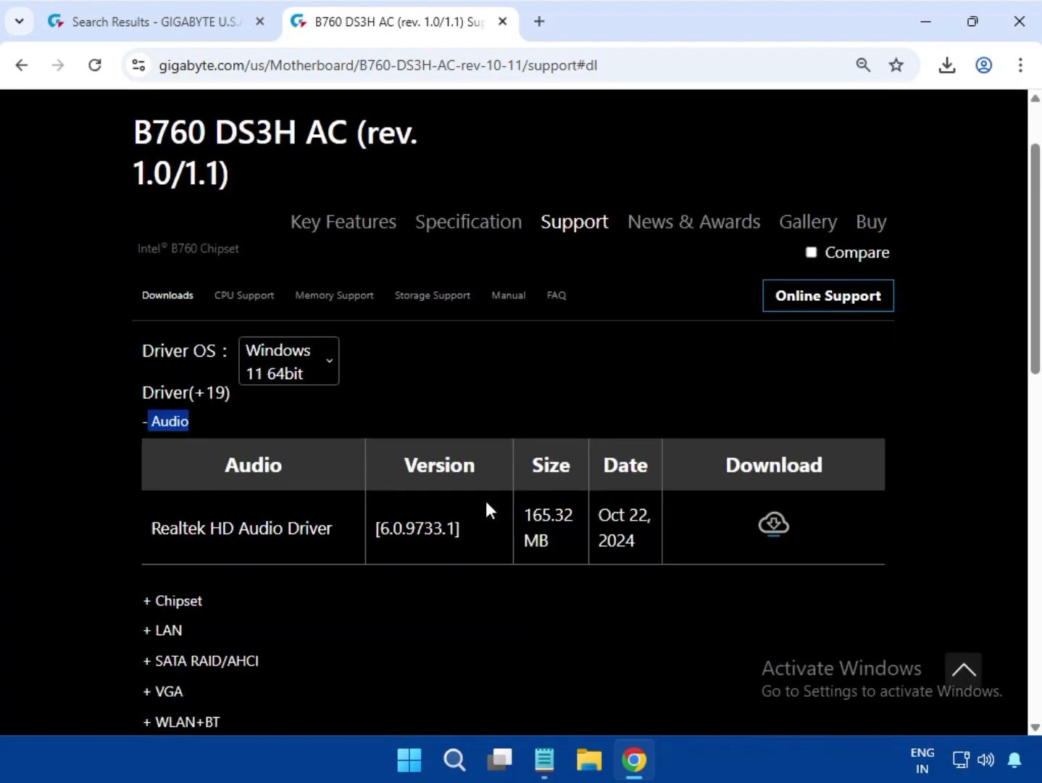
pyautogui.scroll(-3, 486, 503)
pyautogui.scroll(4, 486, 503)
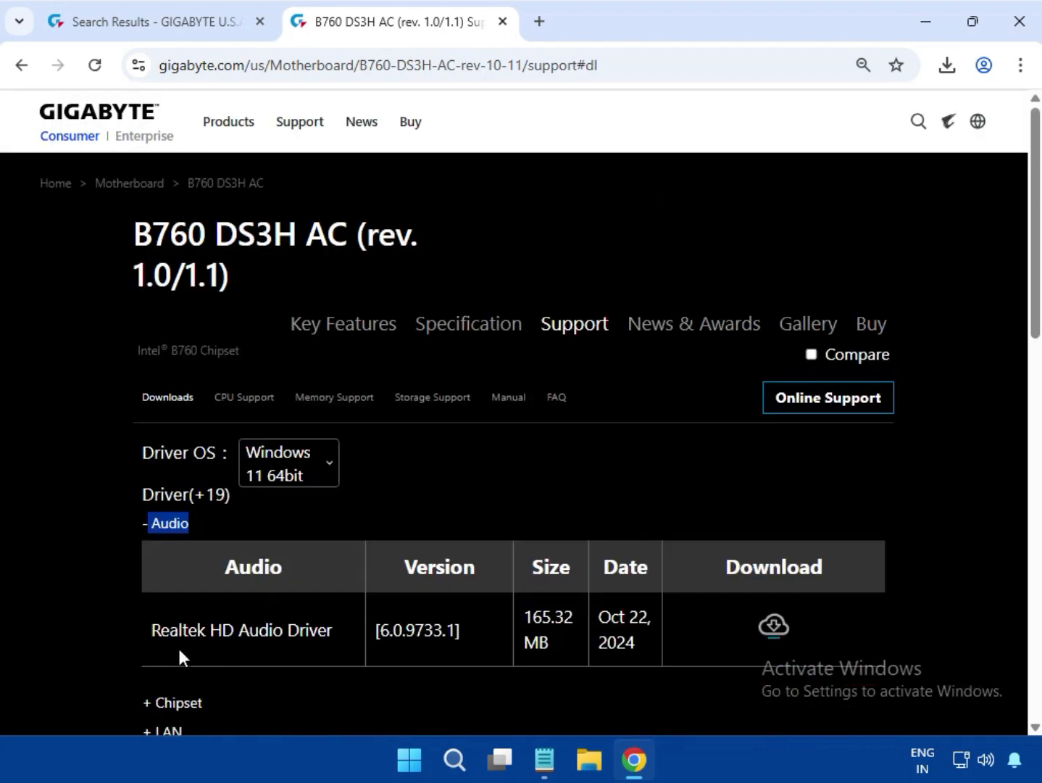
pyautogui.moveTo(145, 624); pyautogui.dragTo(697, 615)
pyautogui.click(774, 627)
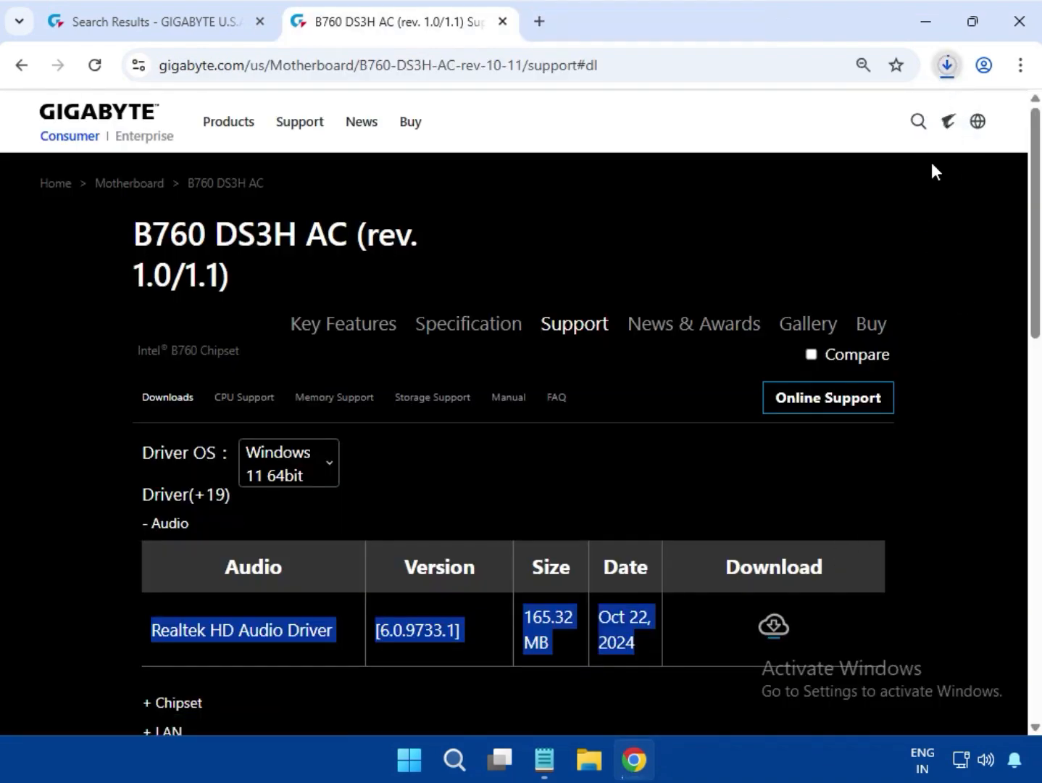
# Run the installer inside the previously downloaded mb_driver_612_realtekdch_6.0.9733.1 (6).zip, allow it to make changes, and close the archive when done
pyautogui.click(947, 65)
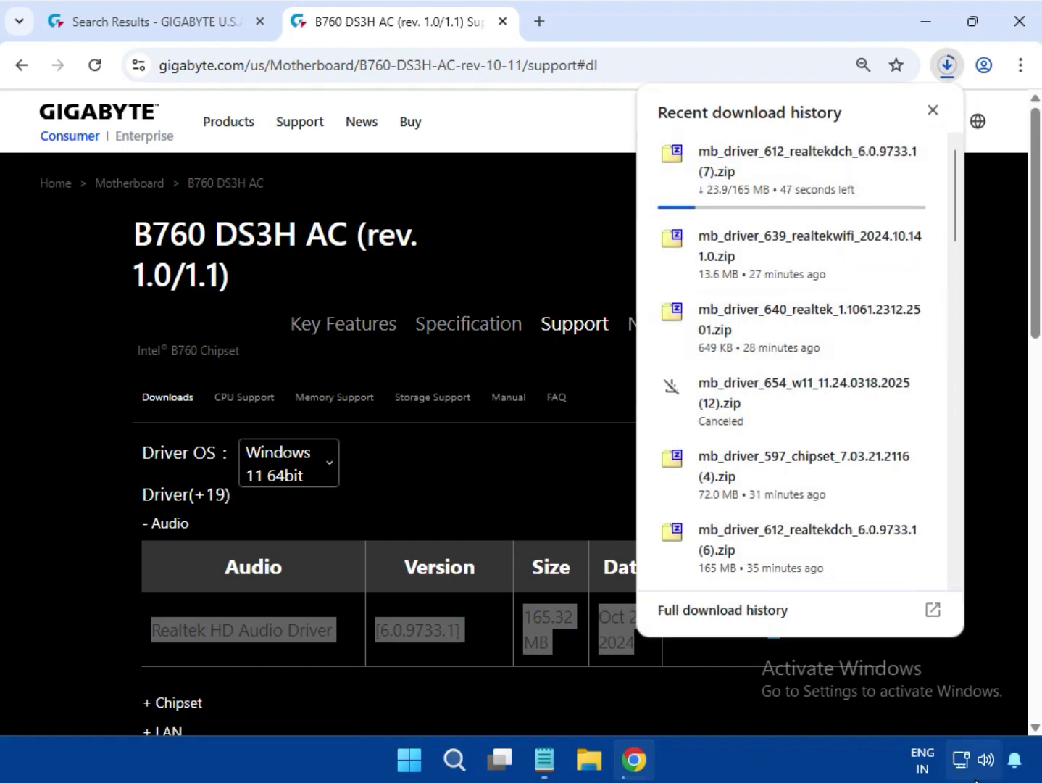
pyautogui.scroll(-5, 750, 243)
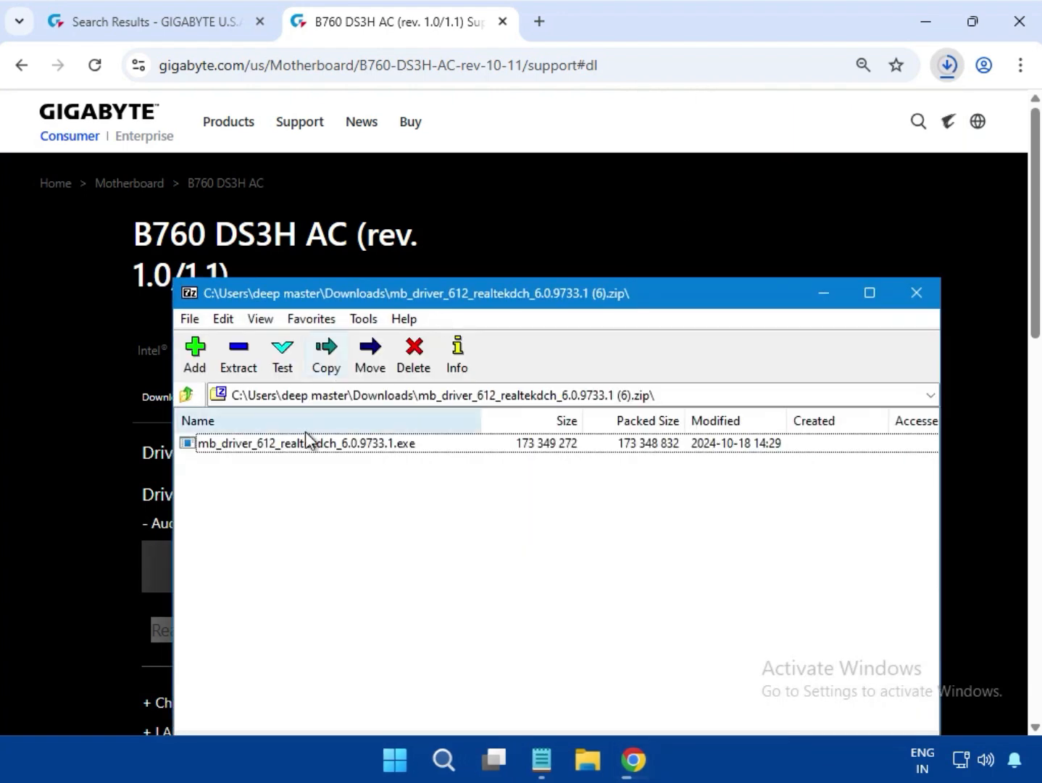
pyautogui.click(305, 444)
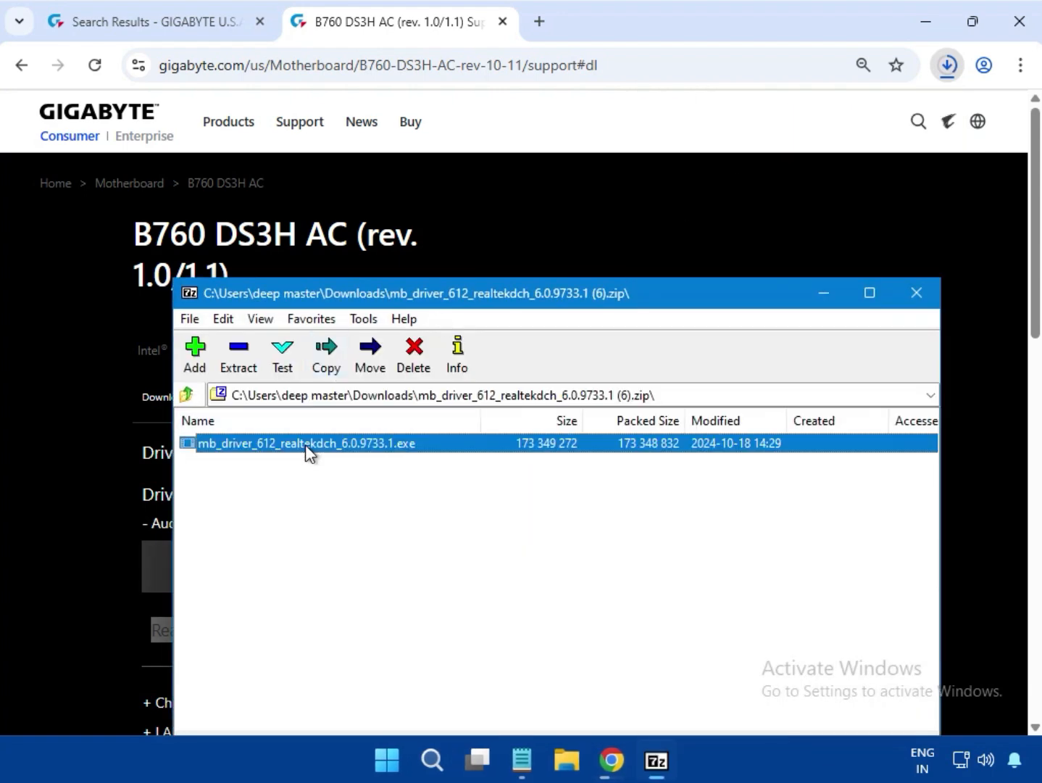
pyautogui.doubleClick(306, 444)
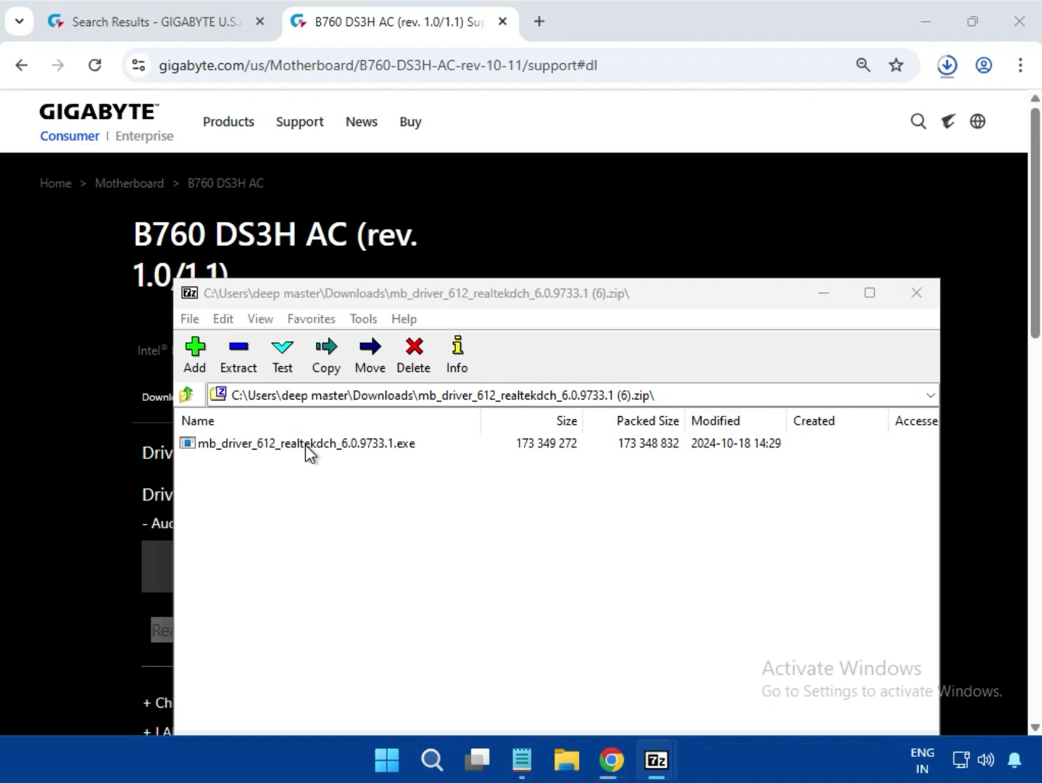
pyautogui.doubleClick(350, 446)
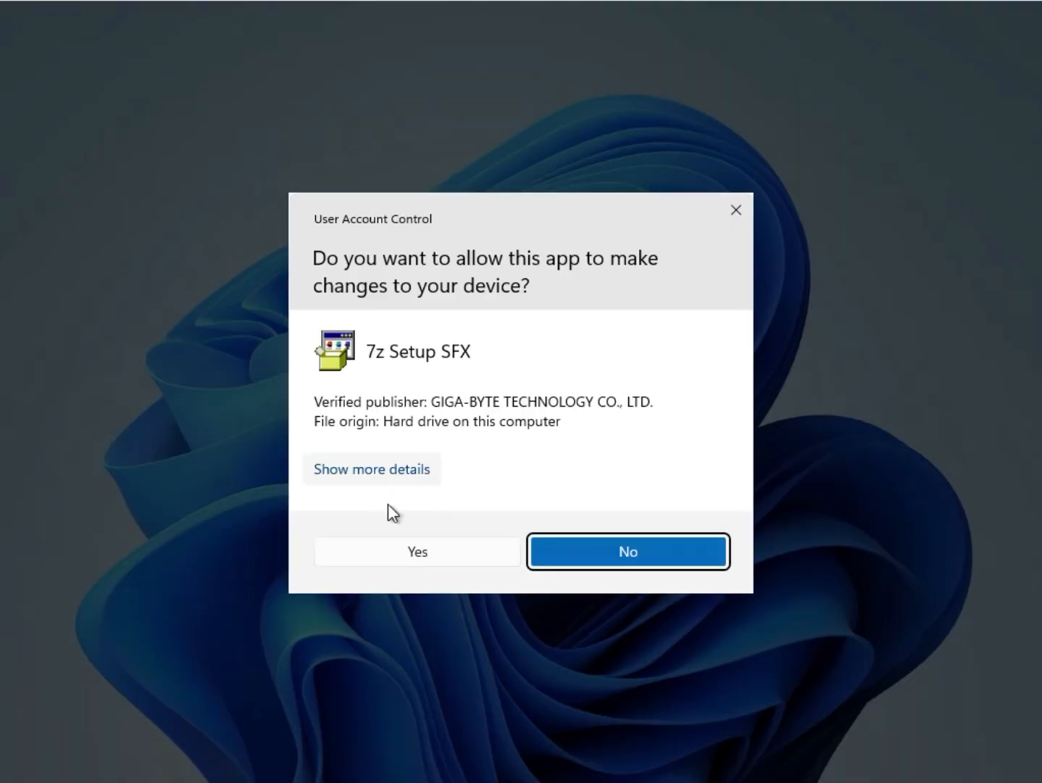
pyautogui.click(432, 559)
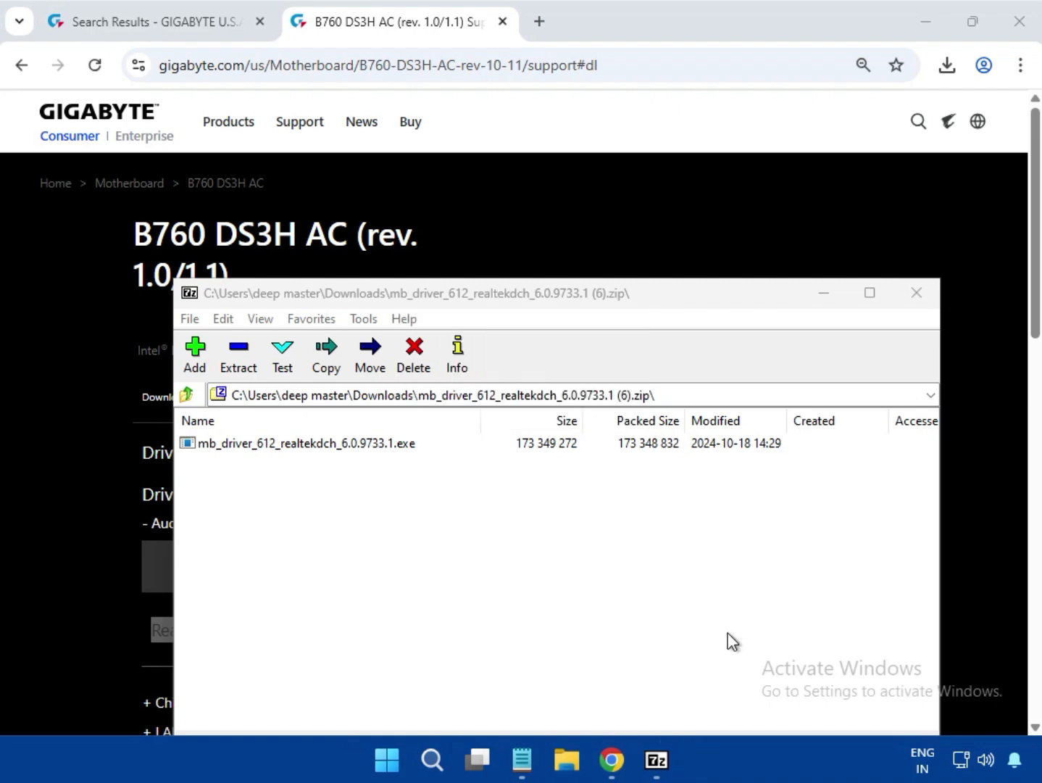
pyautogui.click(924, 300)
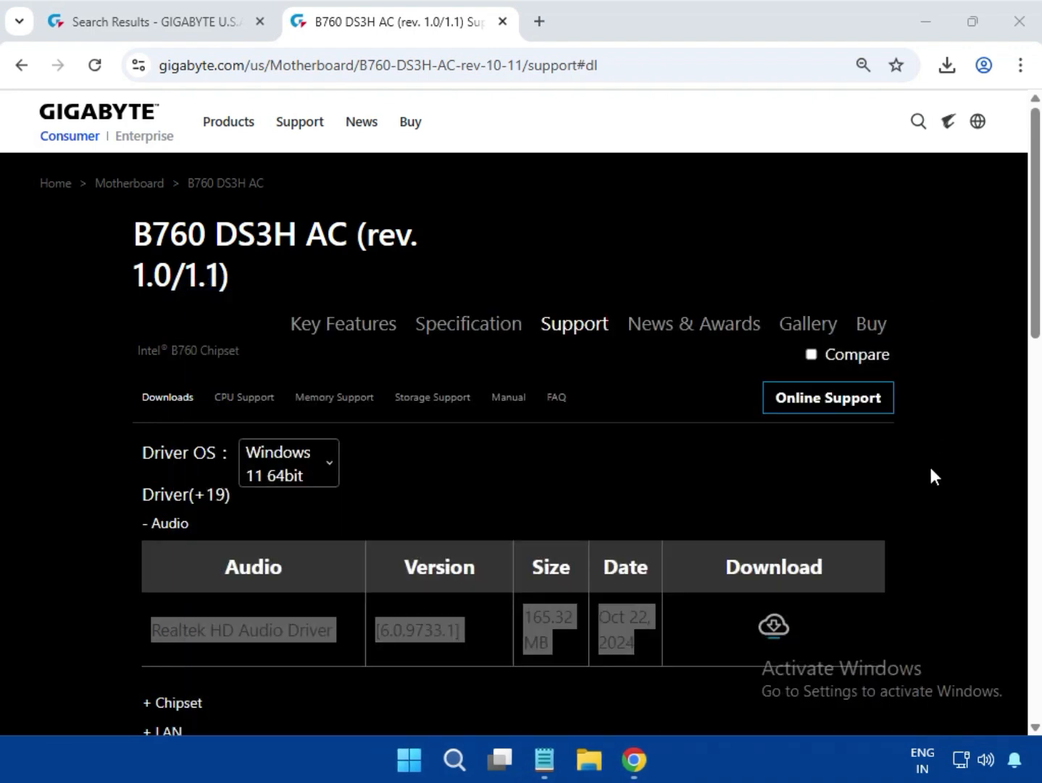
# Expand the Chipset driver category and download the Intel Serial I/O driver
pyautogui.scroll(-1, 933, 482)
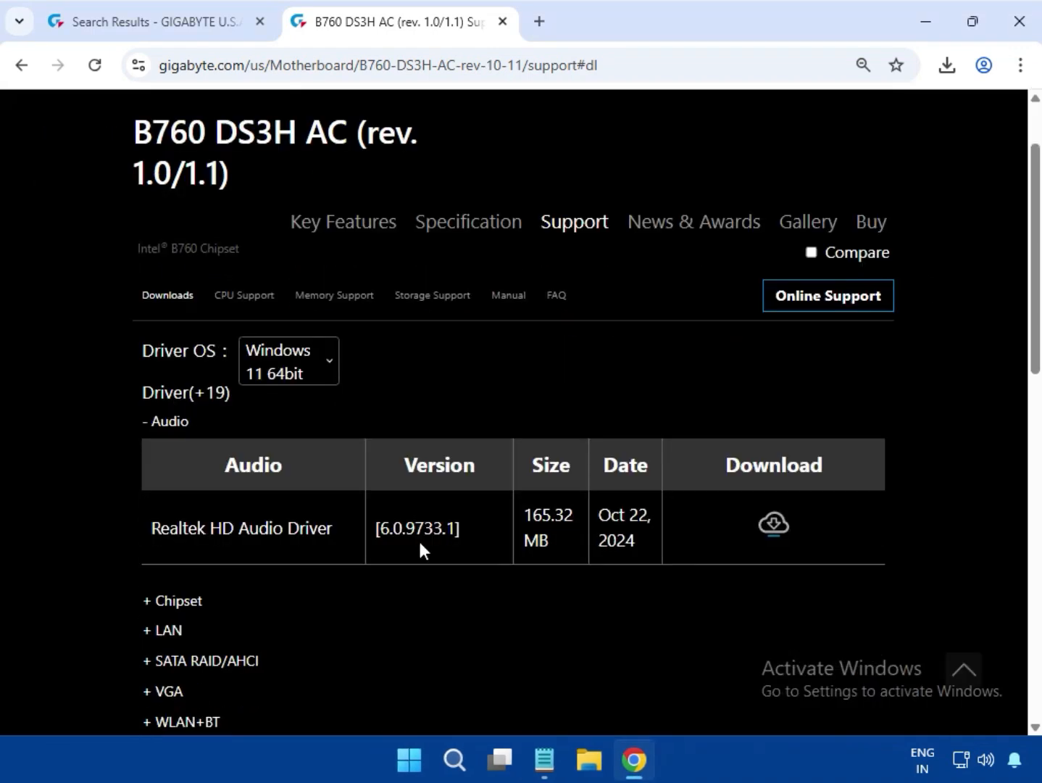
pyautogui.click(198, 599)
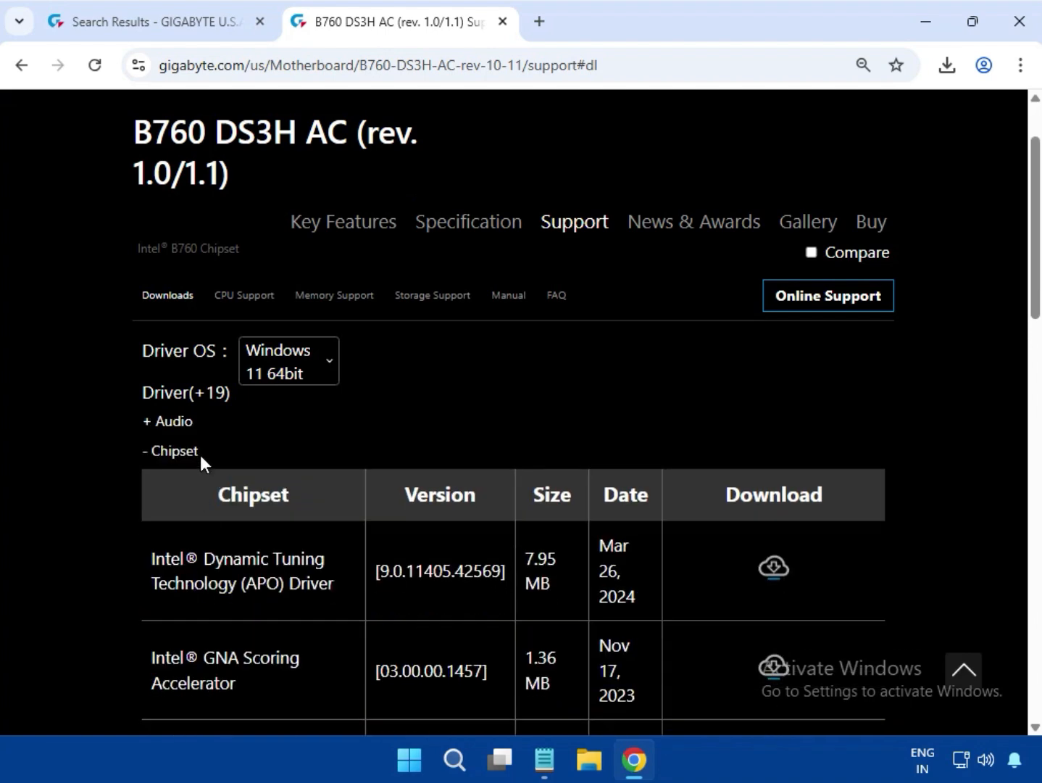
pyautogui.moveTo(201, 454); pyautogui.dragTo(145, 451)
pyautogui.scroll(-3, 273, 589)
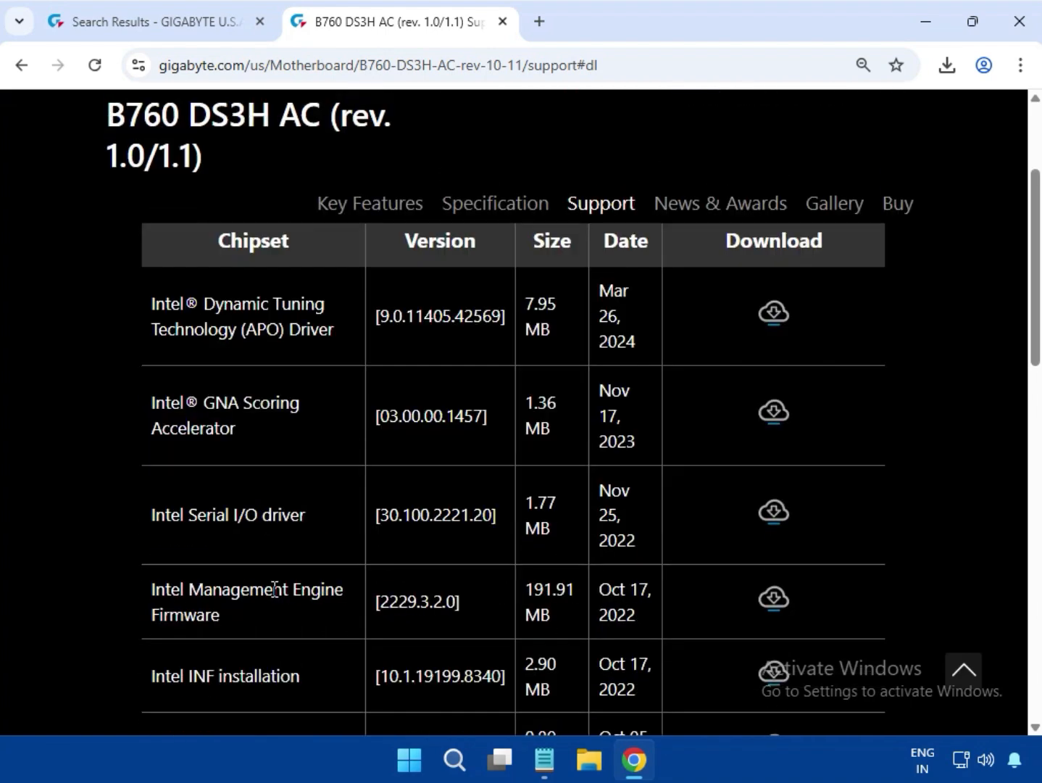
pyautogui.moveTo(145, 519); pyautogui.dragTo(294, 527)
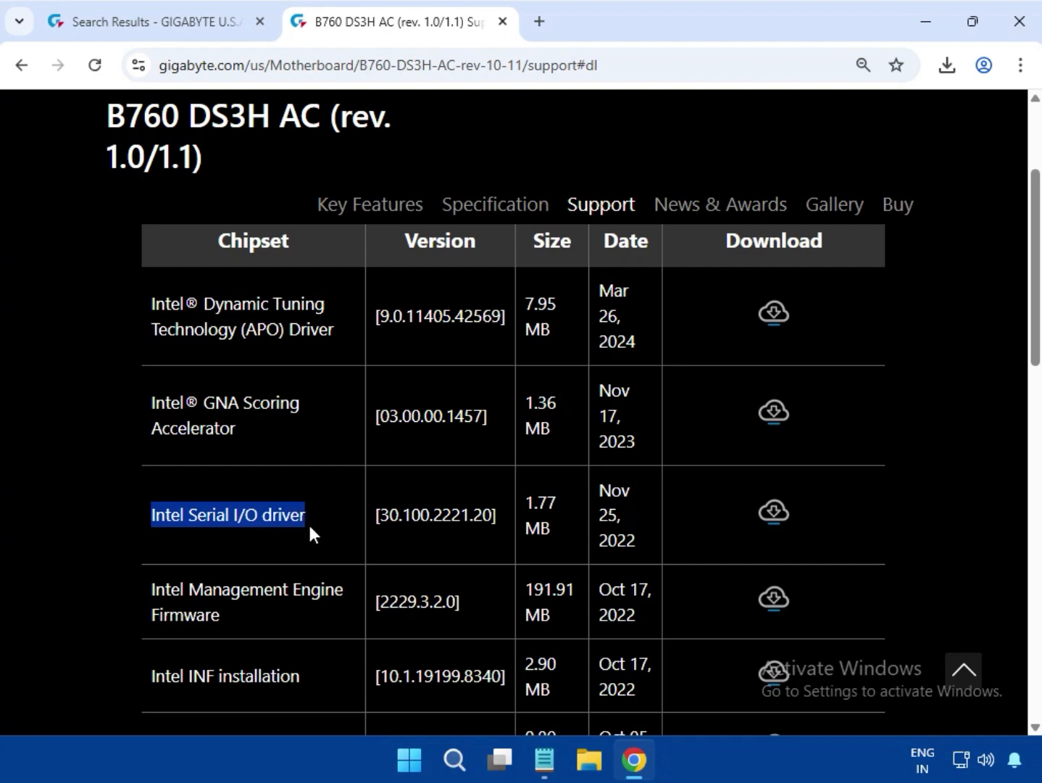
pyautogui.click(775, 513)
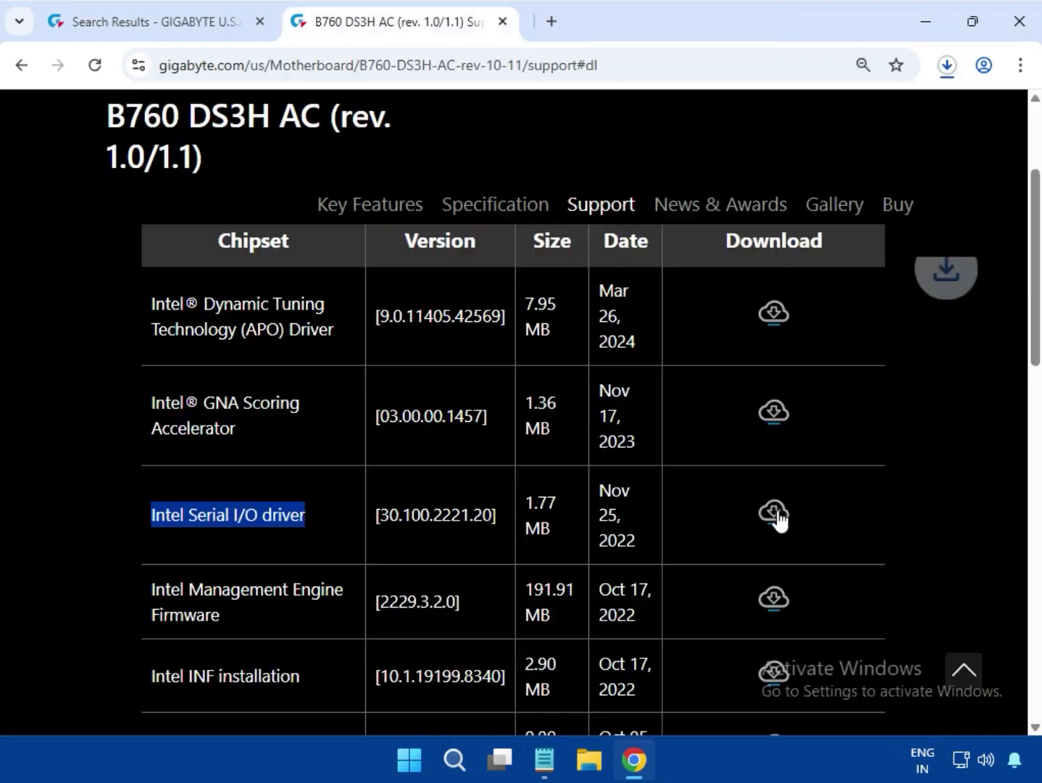
# Run 669_30.100.2221.20_SETUPSERIALIO.EXE from the downloaded Serial I/O archive, allow it to make changes, and close the archive
pyautogui.click(941, 80)
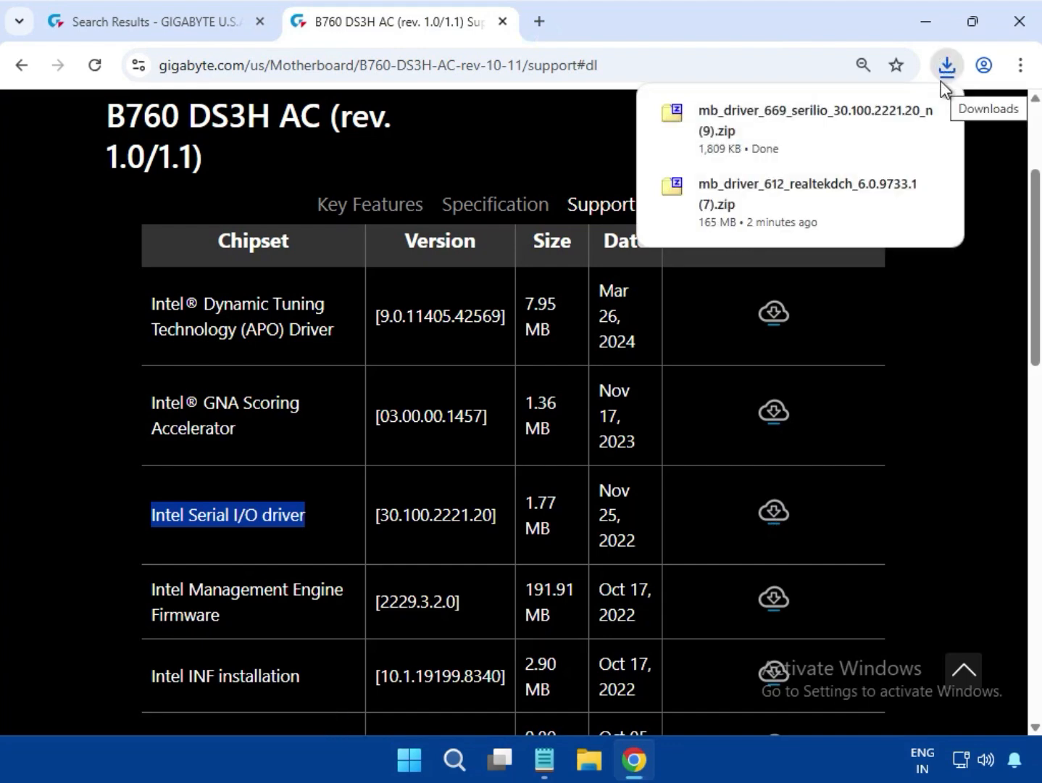
pyautogui.click(795, 121)
pyautogui.doubleClick(337, 445)
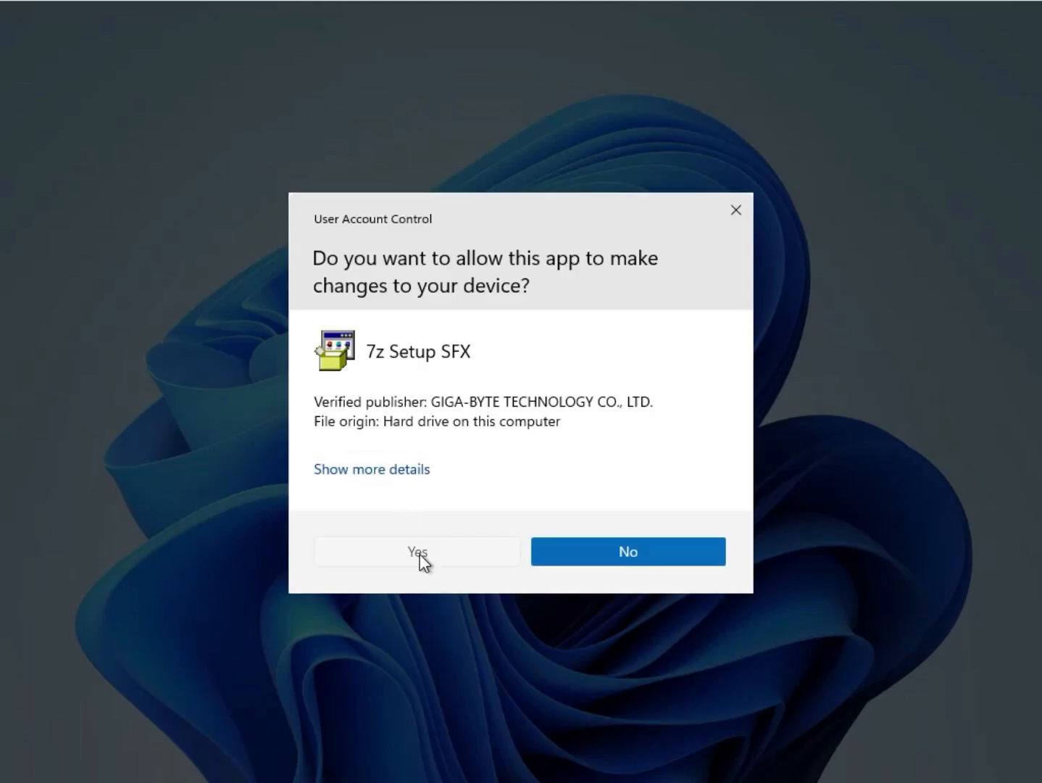
pyautogui.click(420, 554)
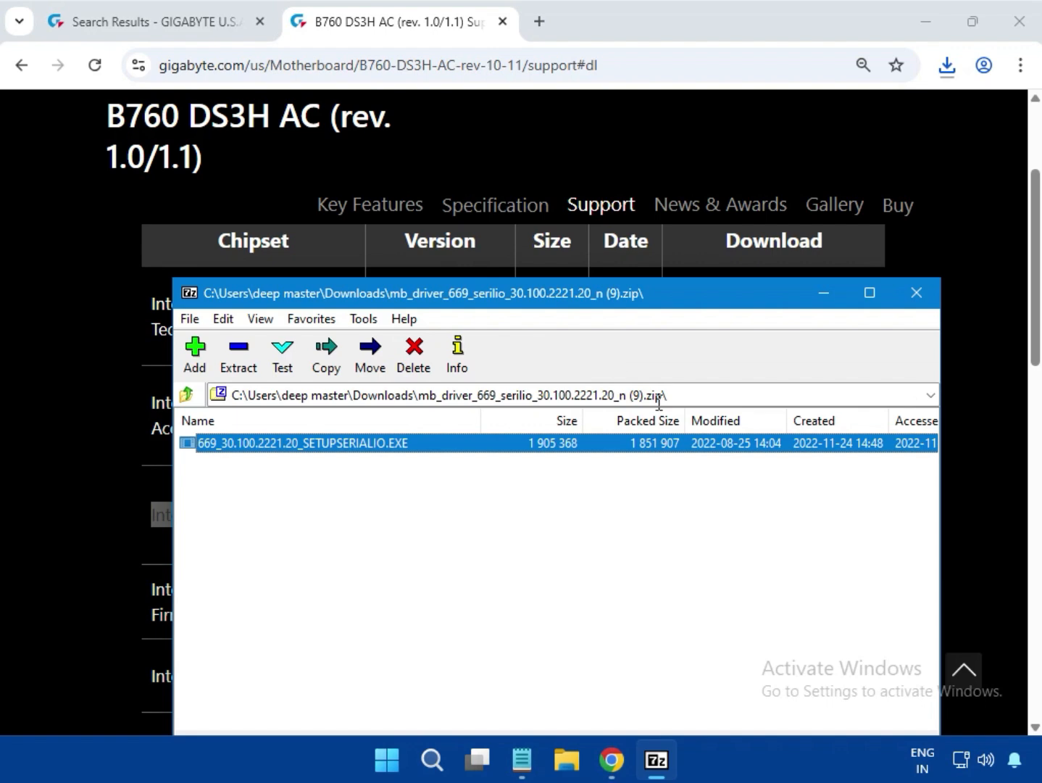
pyautogui.click(918, 291)
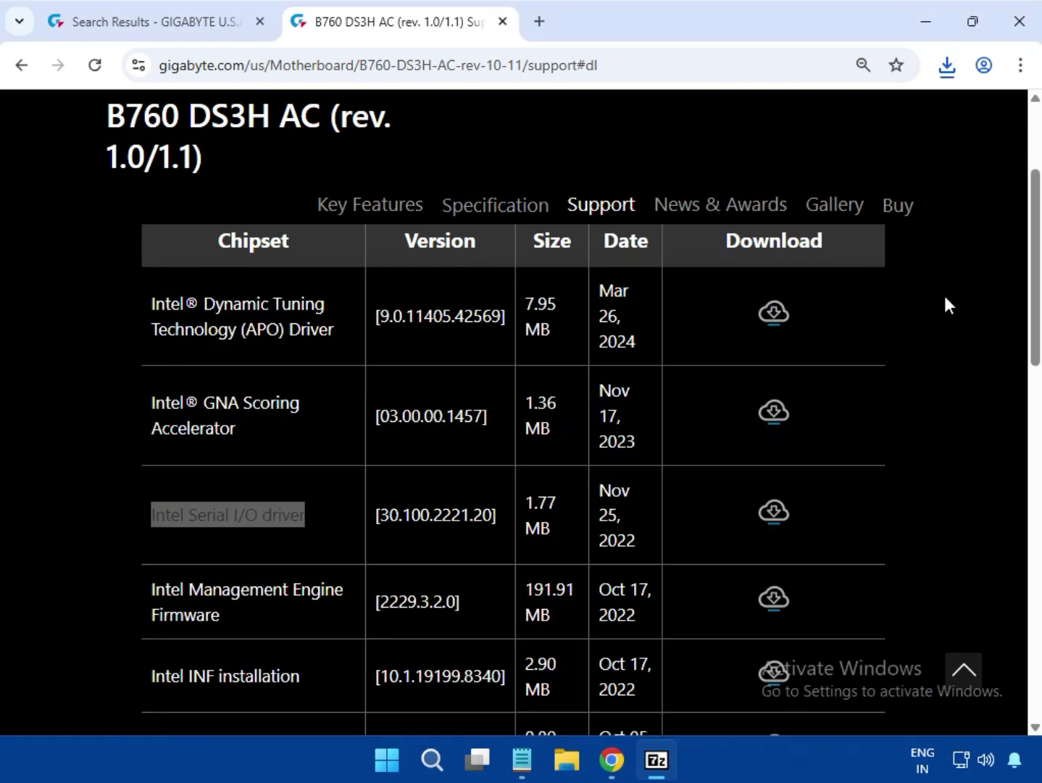
# Download the Intel INF installation package from the Chipset driver list
pyautogui.scroll(-1, 478, 547)
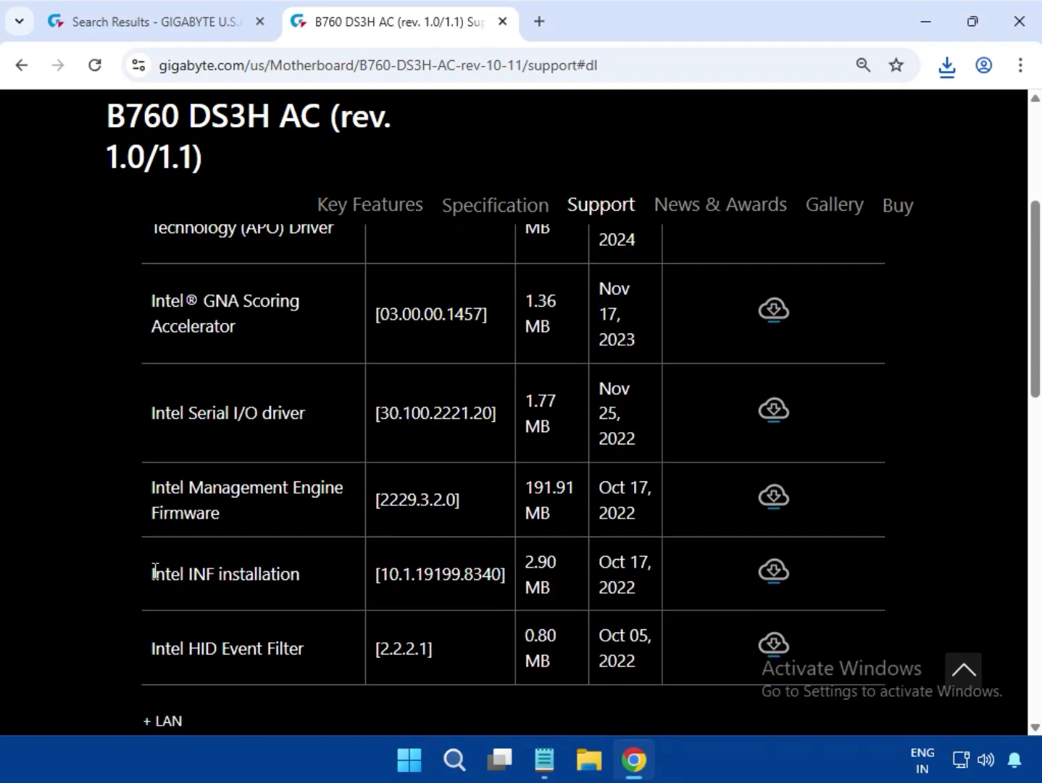
pyautogui.moveTo(160, 571); pyautogui.dragTo(353, 578)
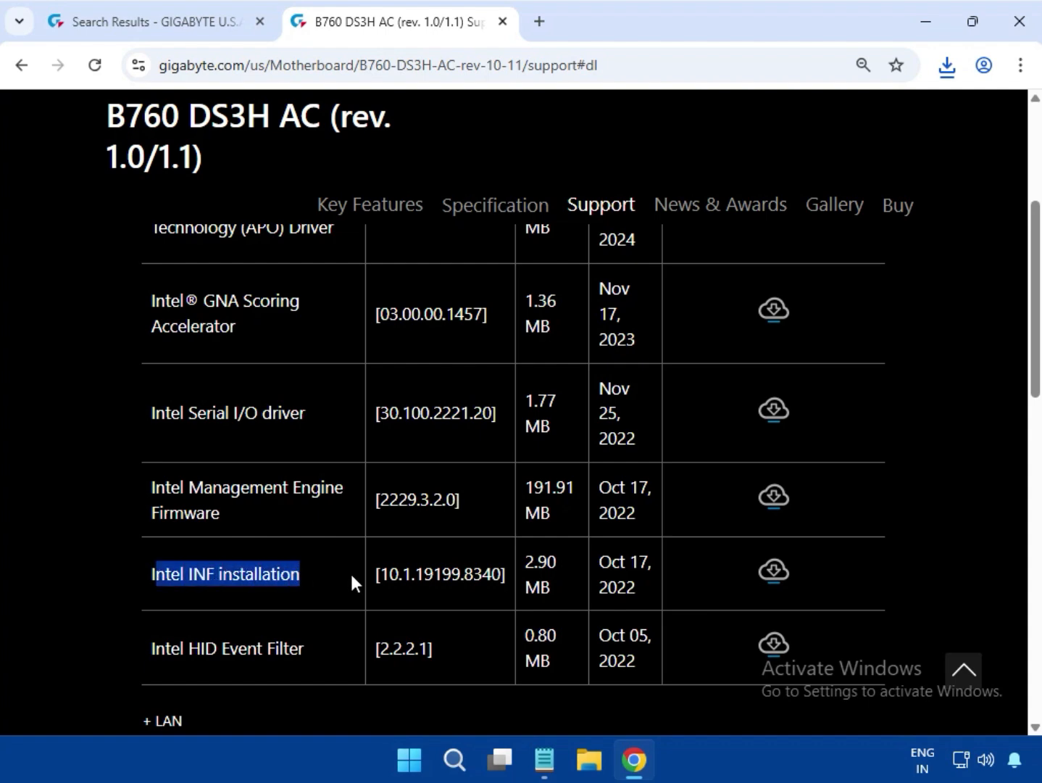
pyautogui.click(774, 571)
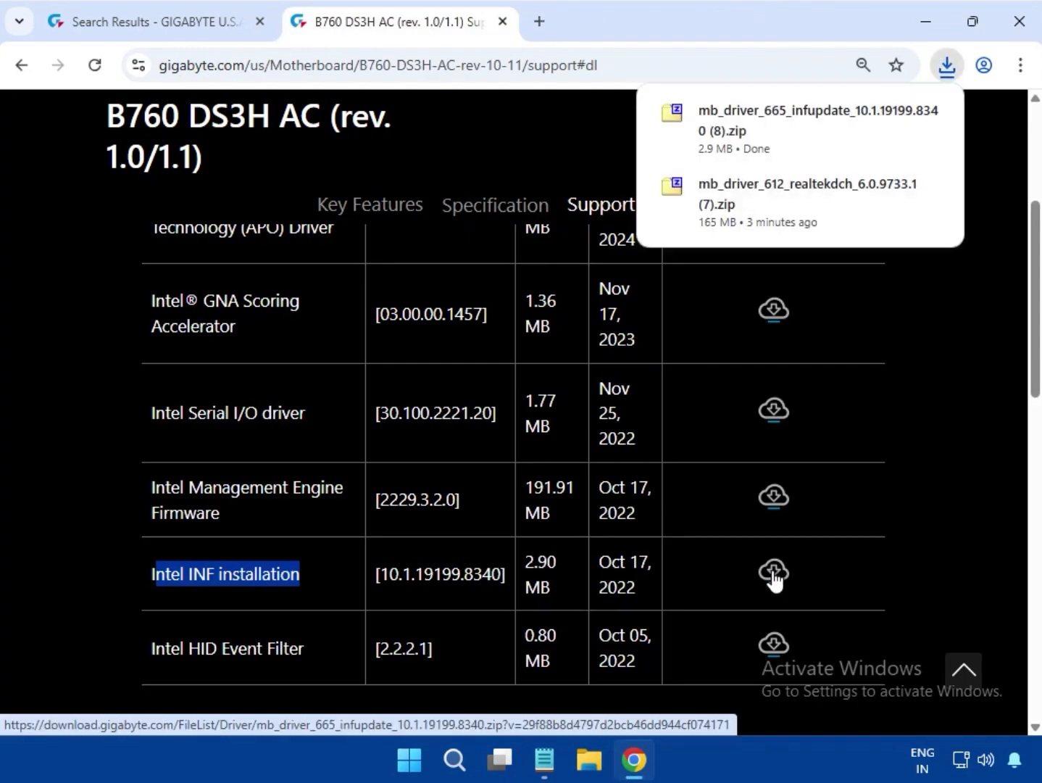
# Run mb_driver_665_infupdate_10.1.19199.8340.exe from the downloaded INF archive, allow it to make changes, and close the archive
pyautogui.click(778, 158)
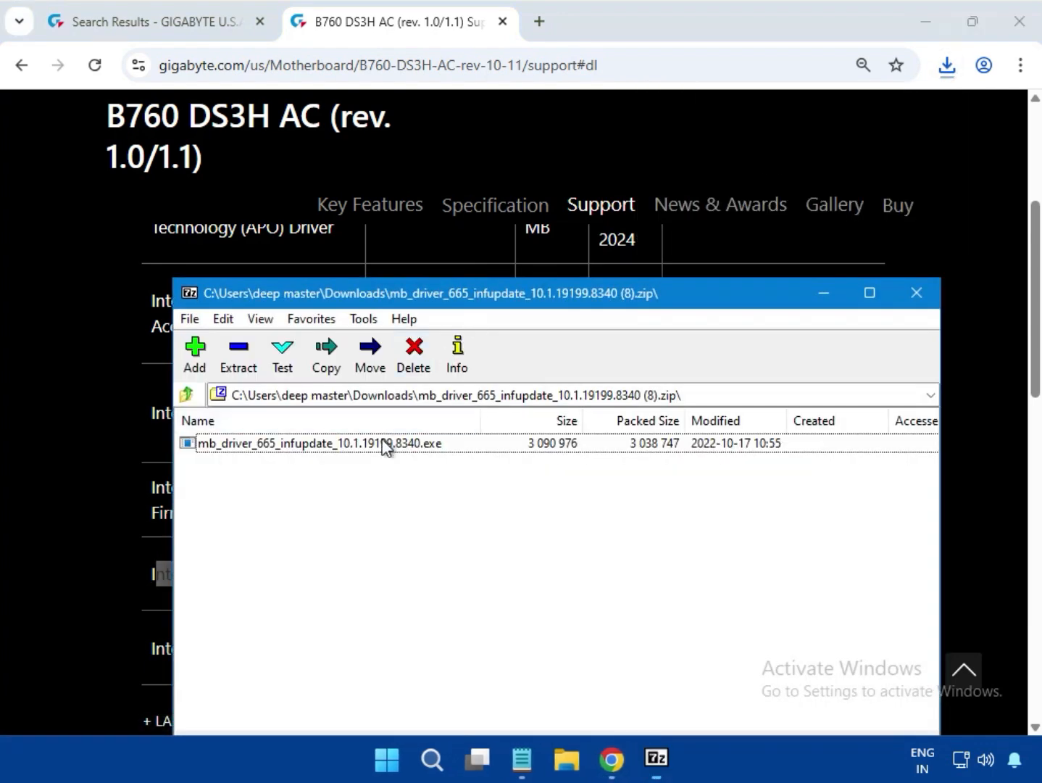
pyautogui.doubleClick(383, 442)
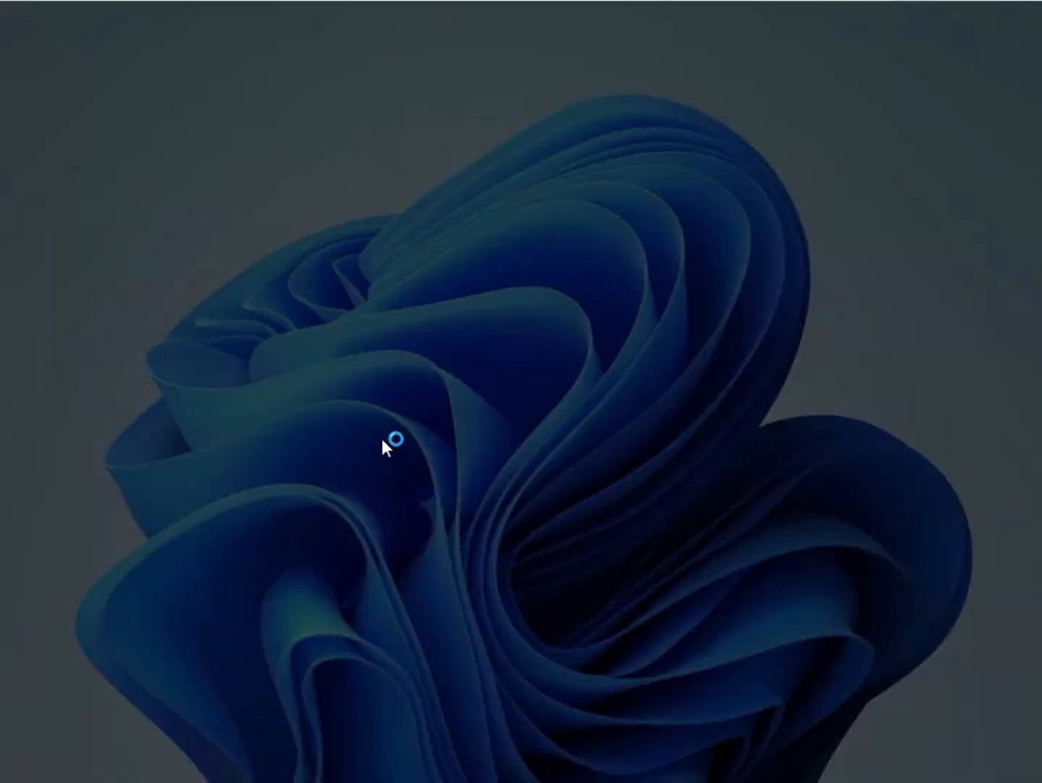
pyautogui.click(412, 550)
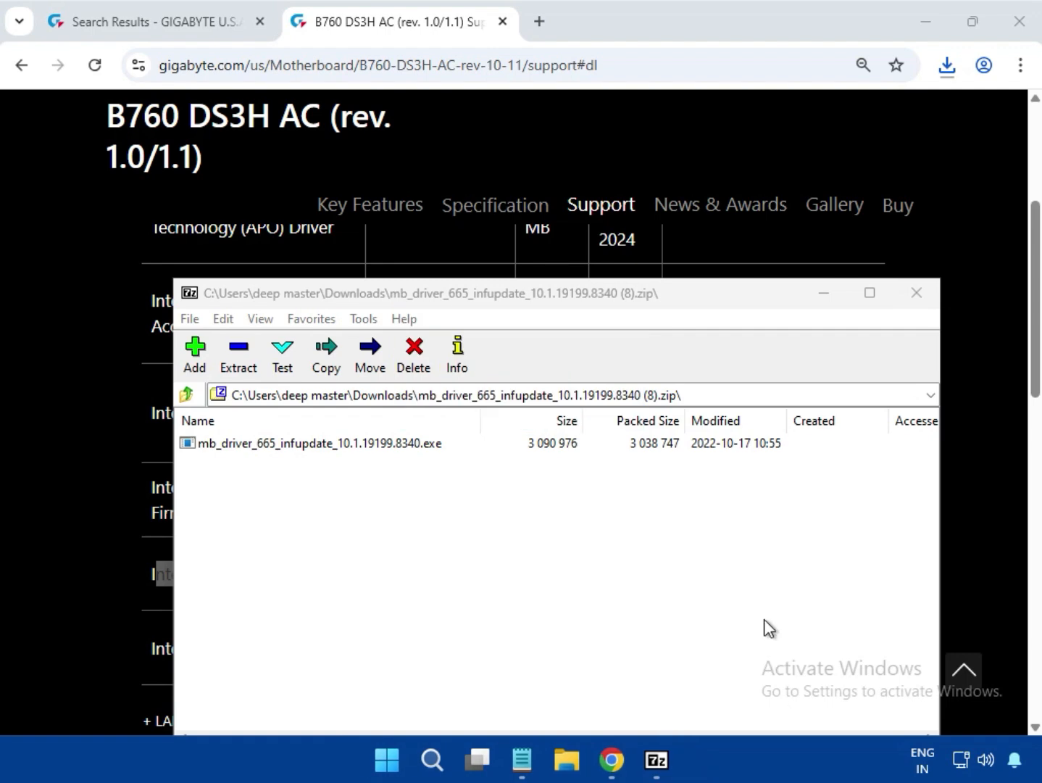
pyautogui.click(916, 293)
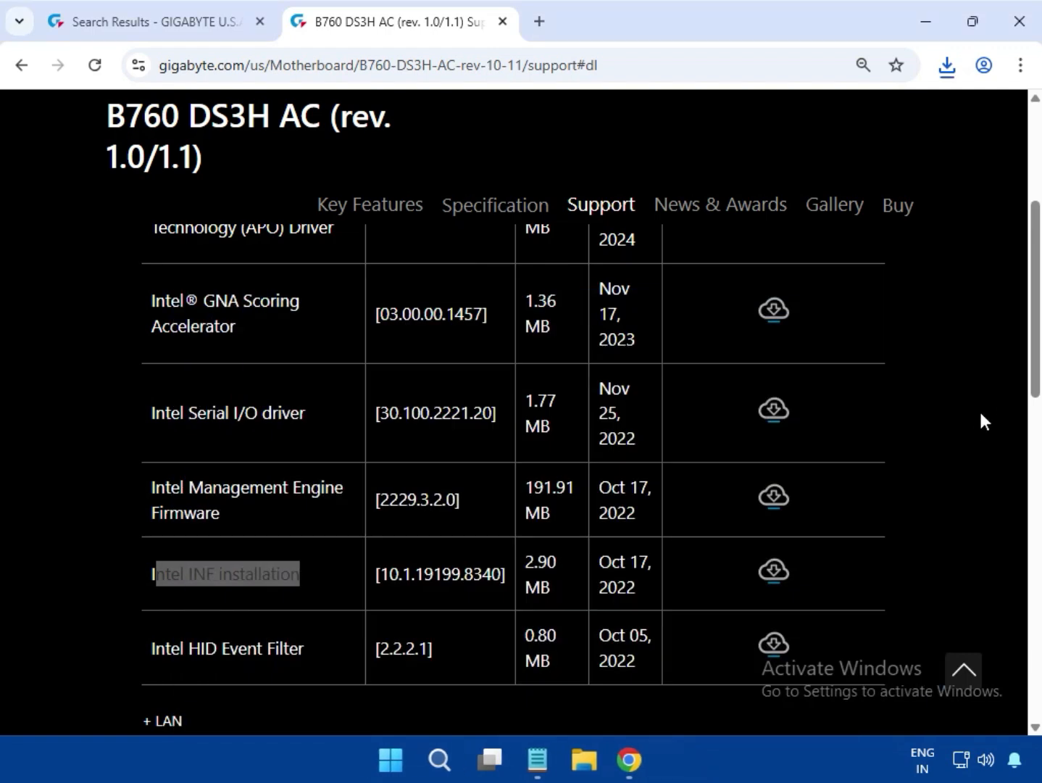
# Expand the LAN driver category and download Realtek LAN Driver version 11.24.0318.2025
pyautogui.scroll(5, 977, 423)
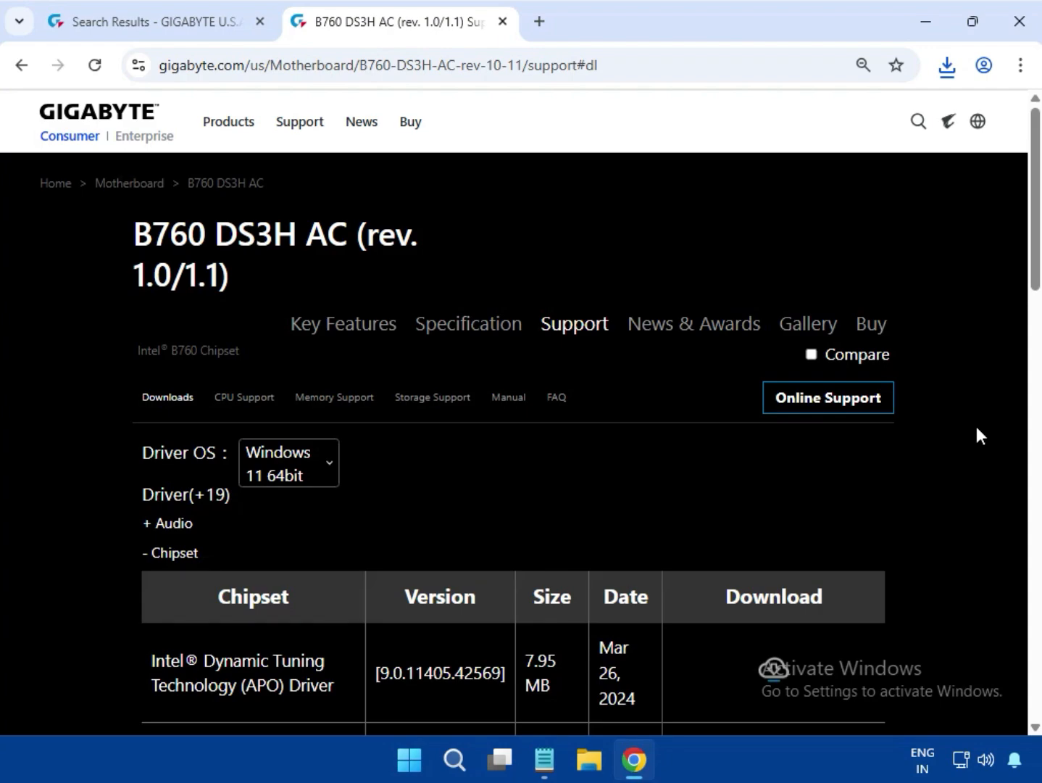
pyautogui.scroll(-10, 976, 427)
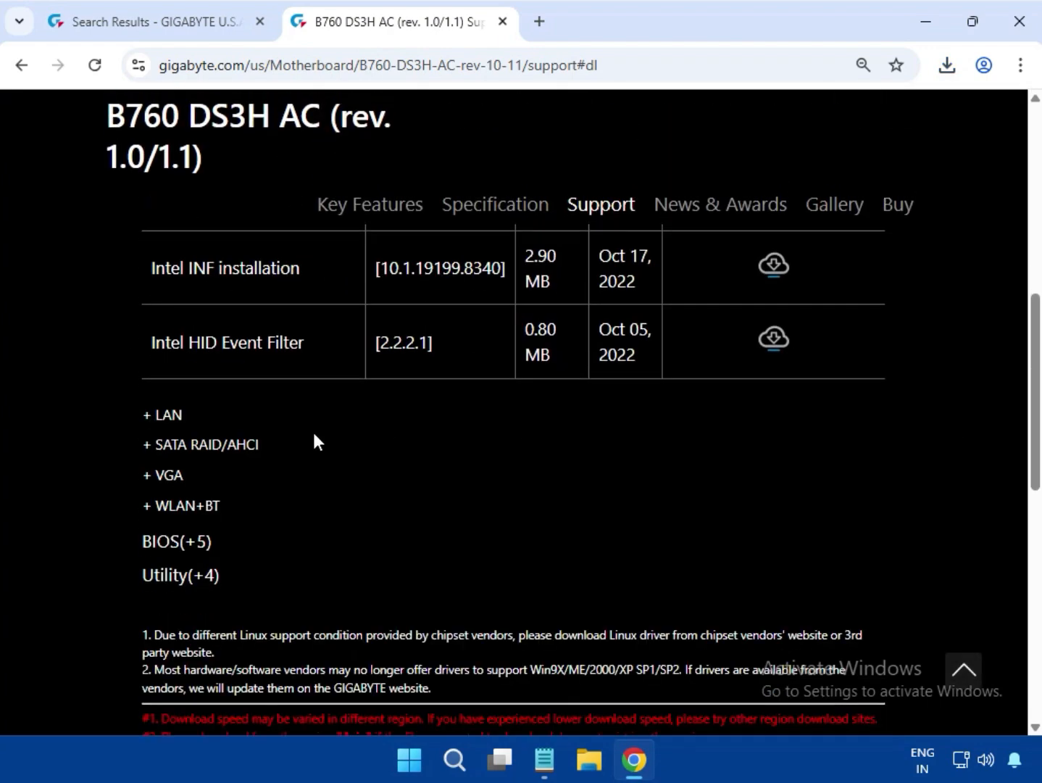
pyautogui.scroll(5, 198, 422)
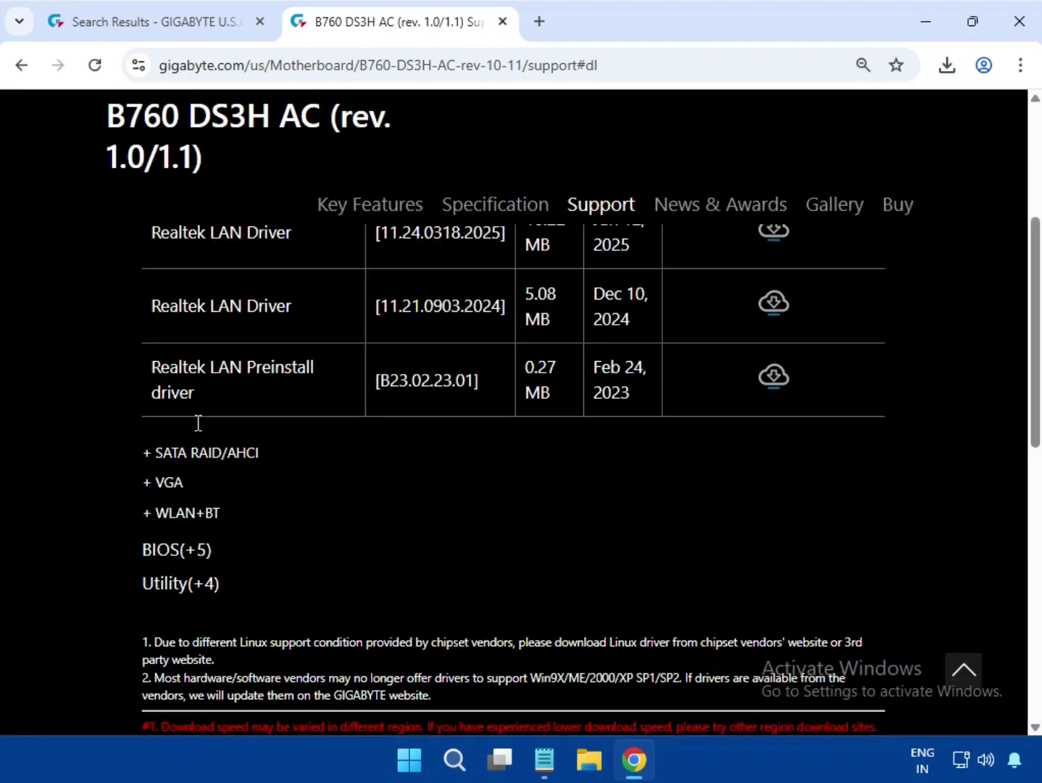
pyautogui.moveTo(183, 445); pyautogui.dragTo(609, 458)
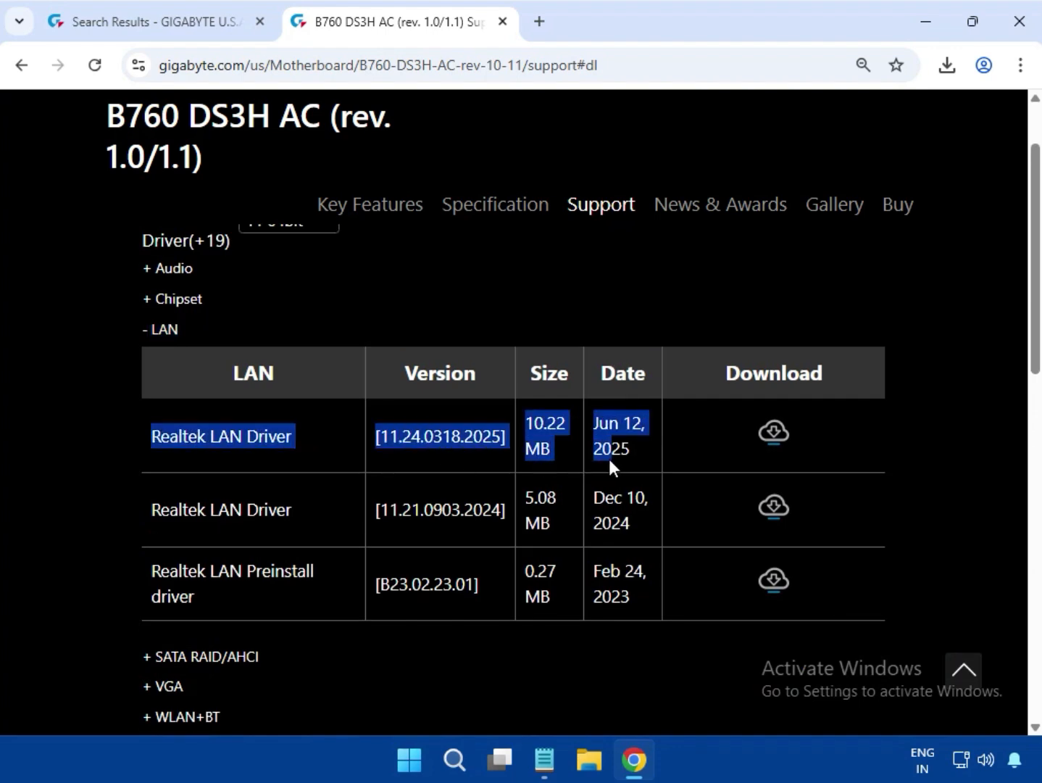
pyautogui.moveTo(756, 436); pyautogui.dragTo(780, 443)
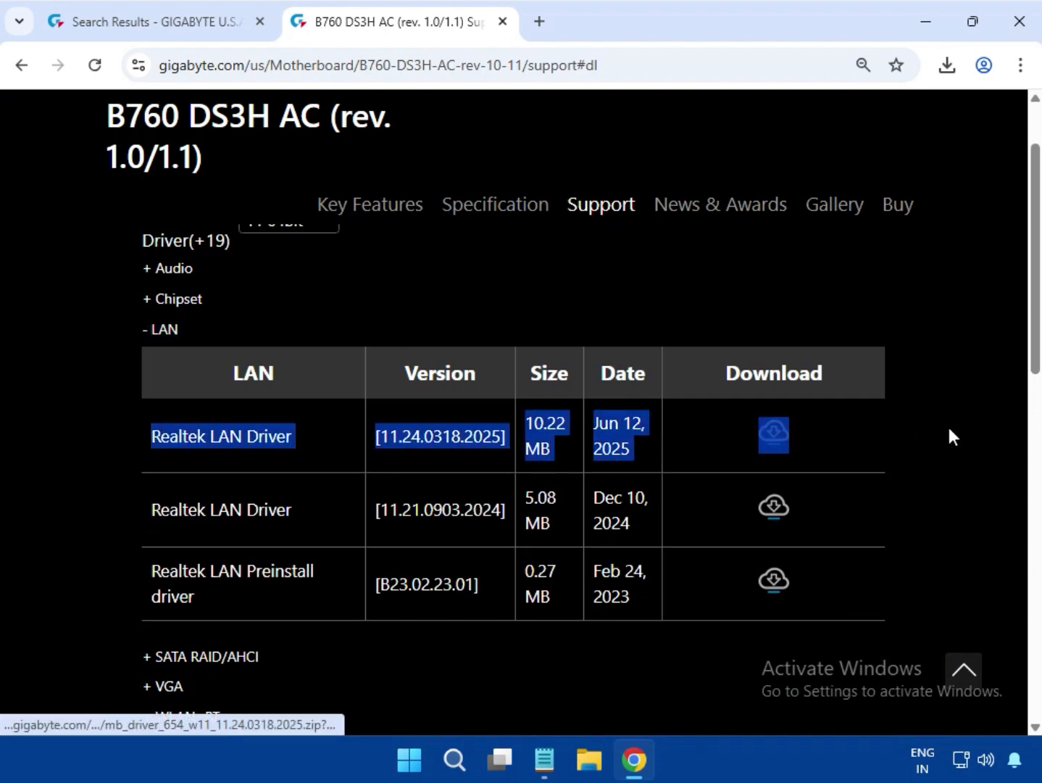
pyautogui.click(947, 426)
pyautogui.click(773, 432)
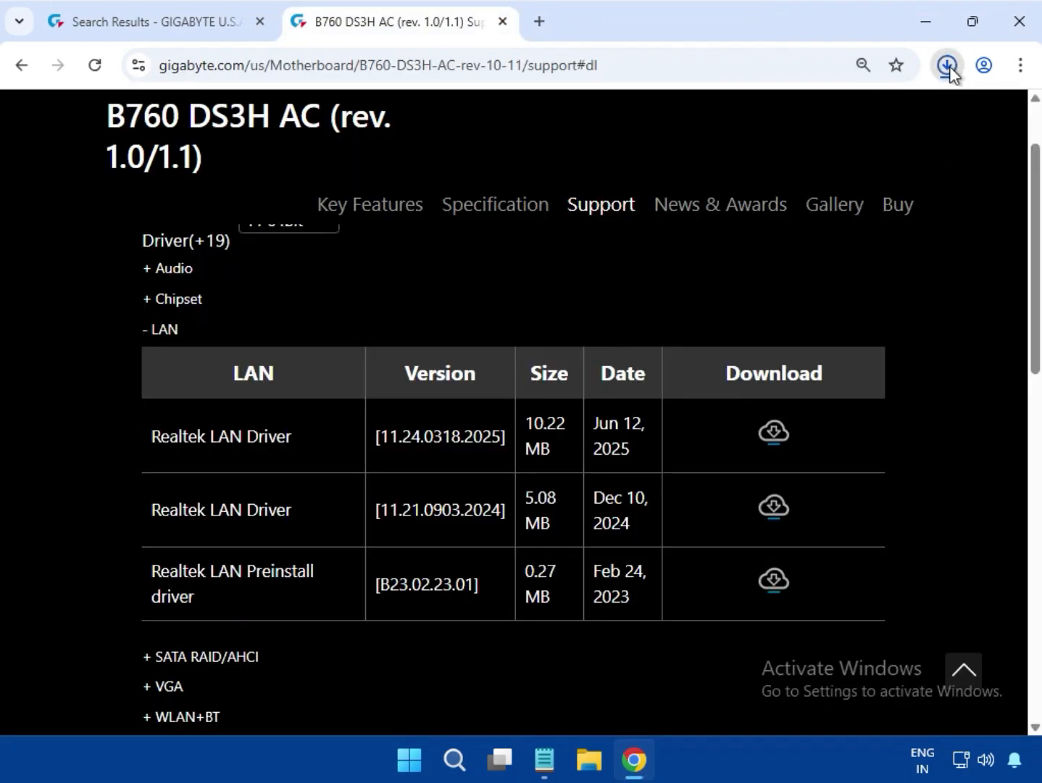
# Run mb_driver_654_w11_11.24.0318.2025.exe from the downloaded LAN archive, allow it to make changes, and close the archive
pyautogui.click(947, 65)
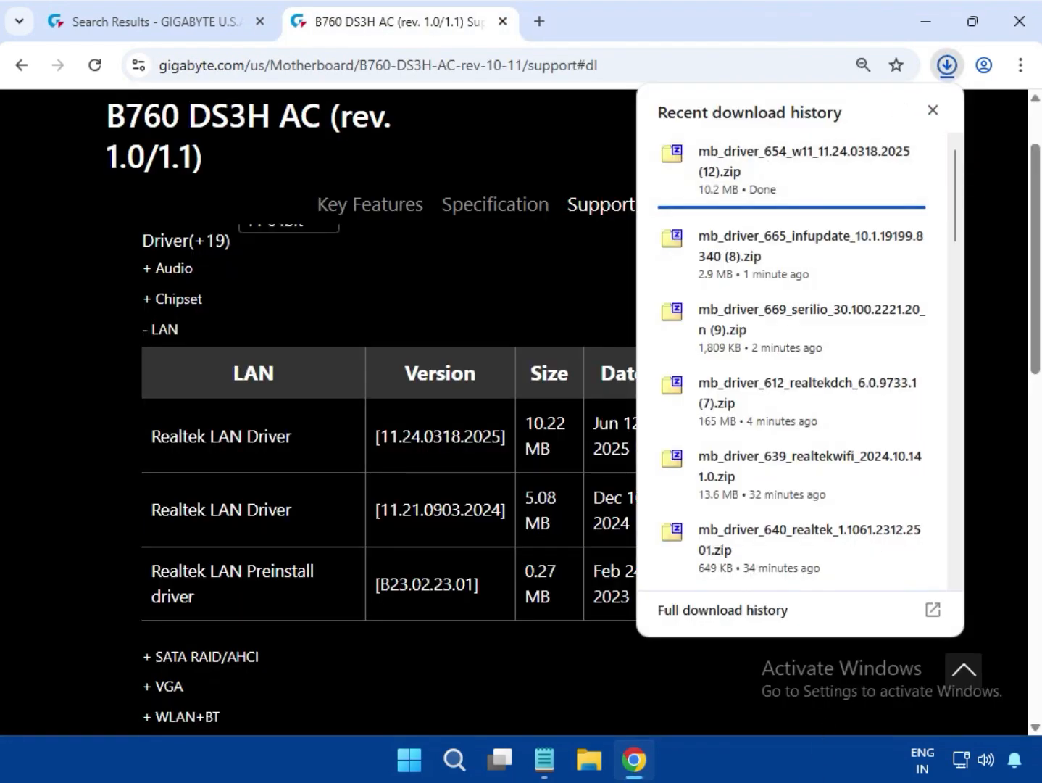
pyautogui.scroll(-5, 761, 496)
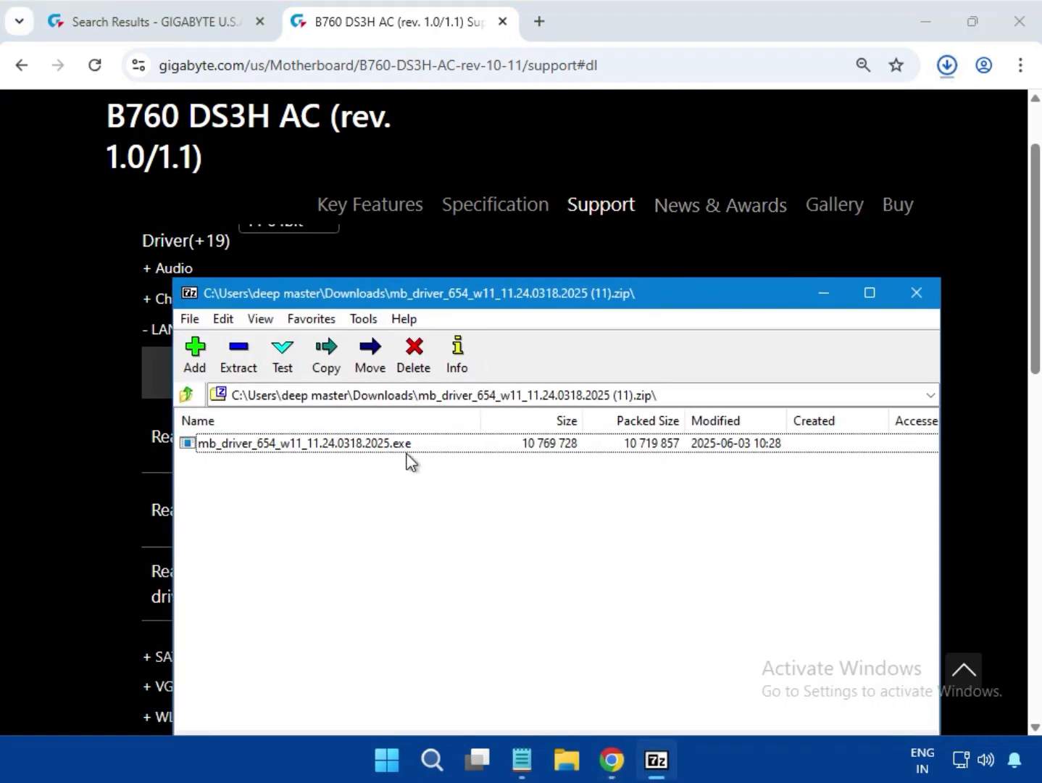
pyautogui.click(407, 454)
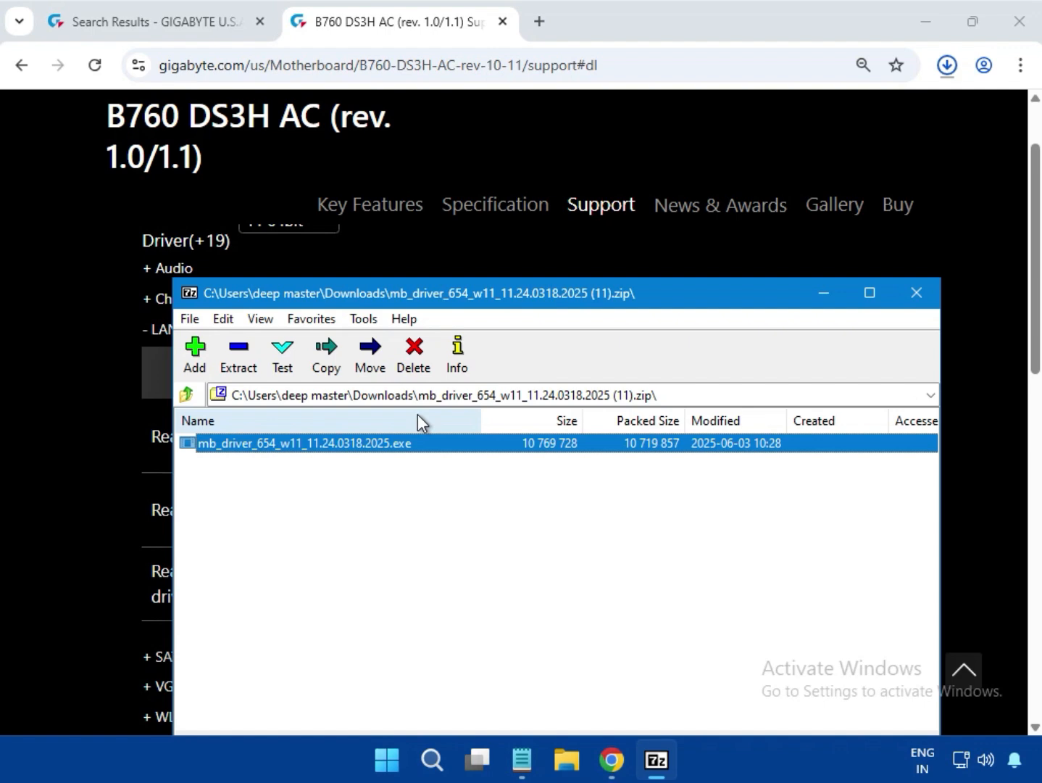
pyautogui.press('Return')
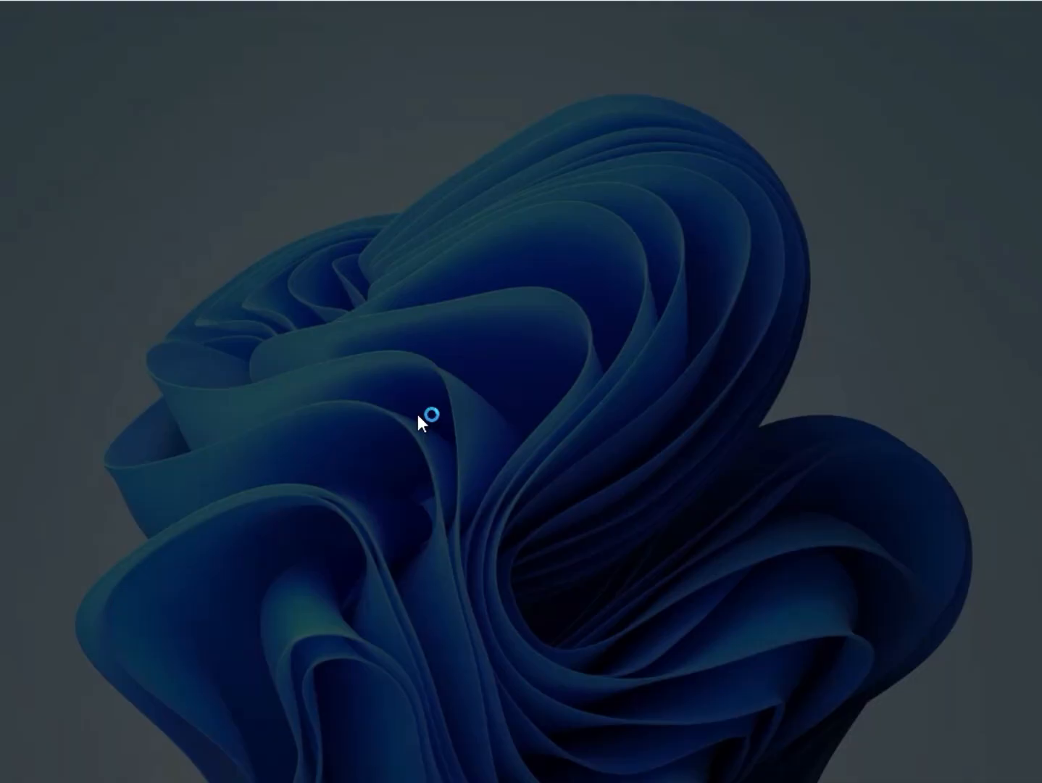
pyautogui.click(419, 553)
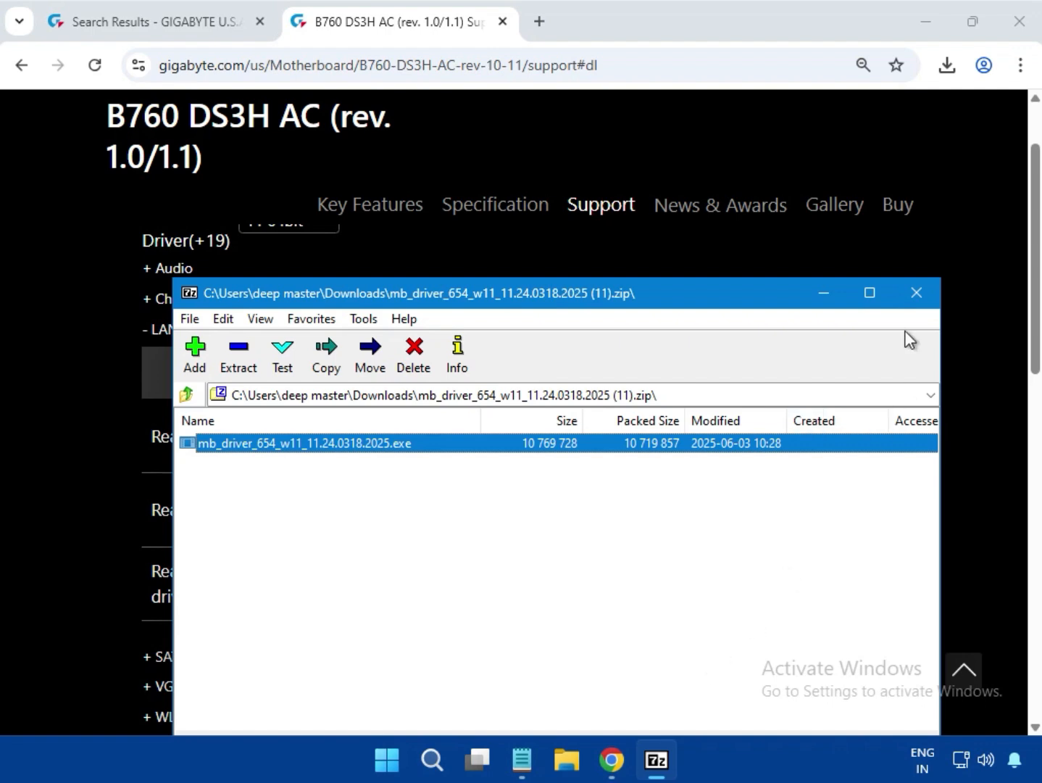
pyautogui.click(916, 297)
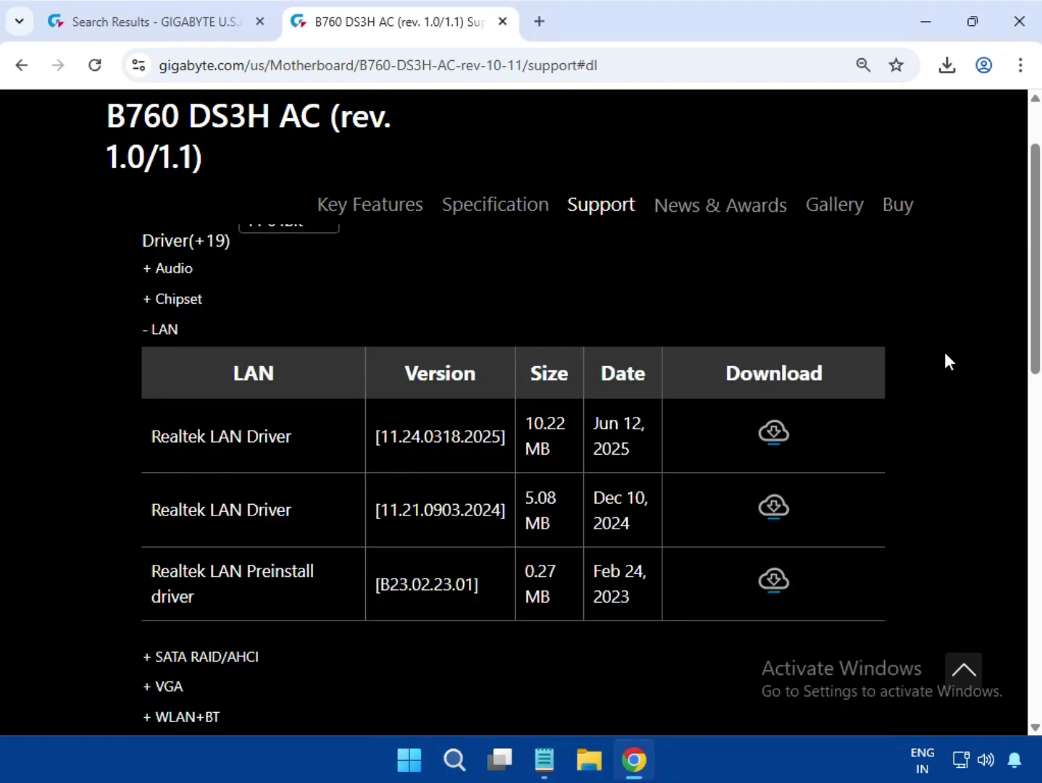
# Expand the VGA driver category and download Intel Graphic Driver version 31.0.101.3302
pyautogui.scroll(3, 946, 355)
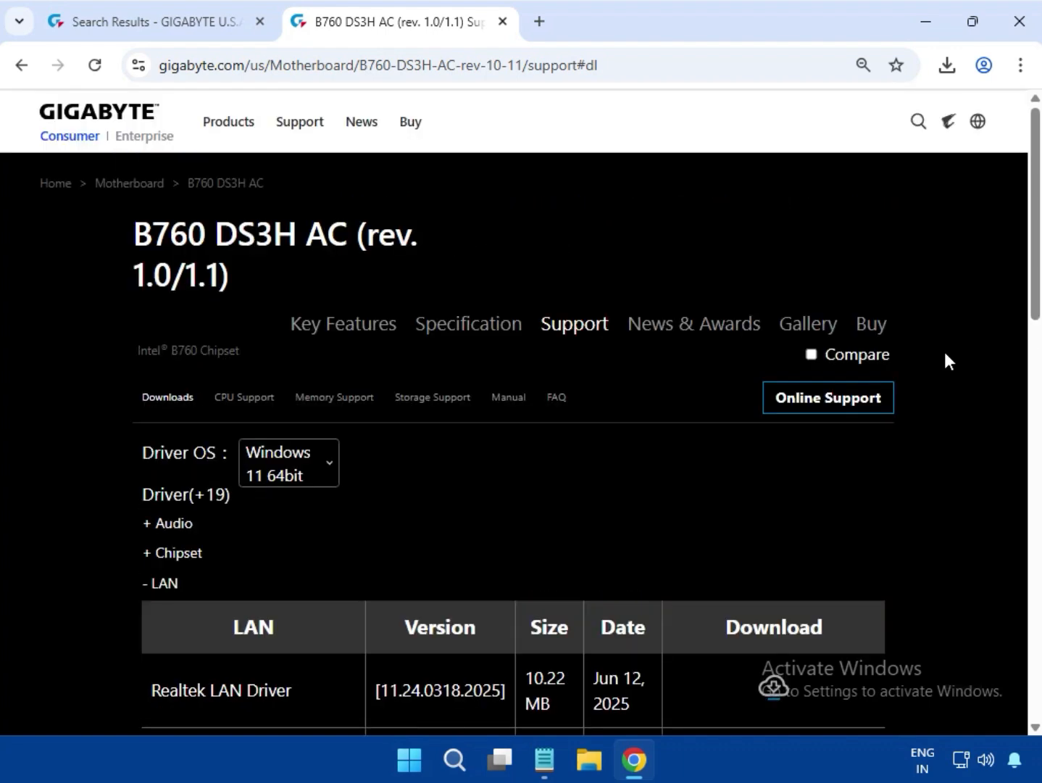
pyautogui.scroll(-5, 941, 382)
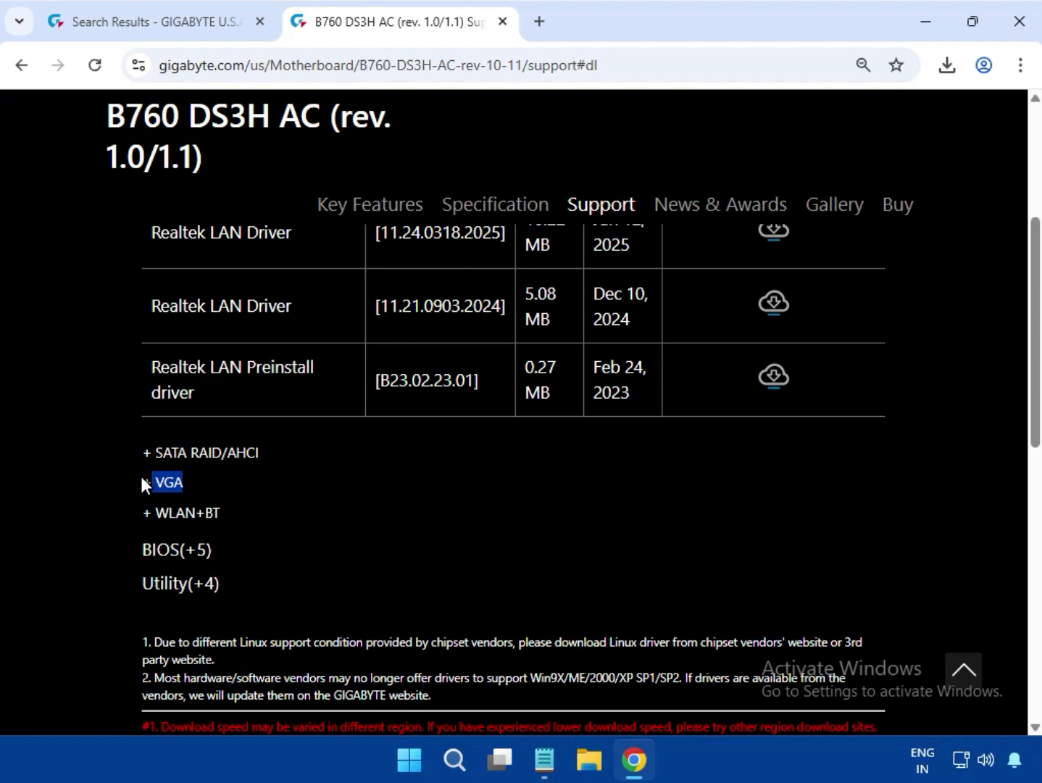
pyautogui.click(167, 483)
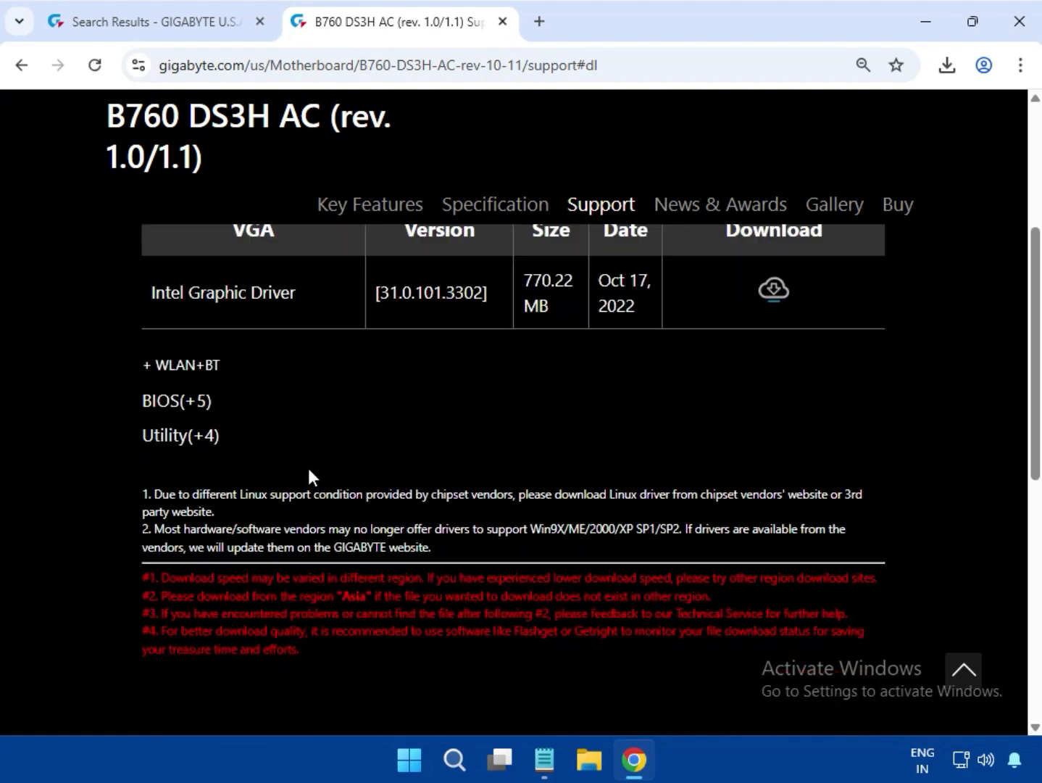
pyautogui.moveTo(149, 491); pyautogui.dragTo(595, 499)
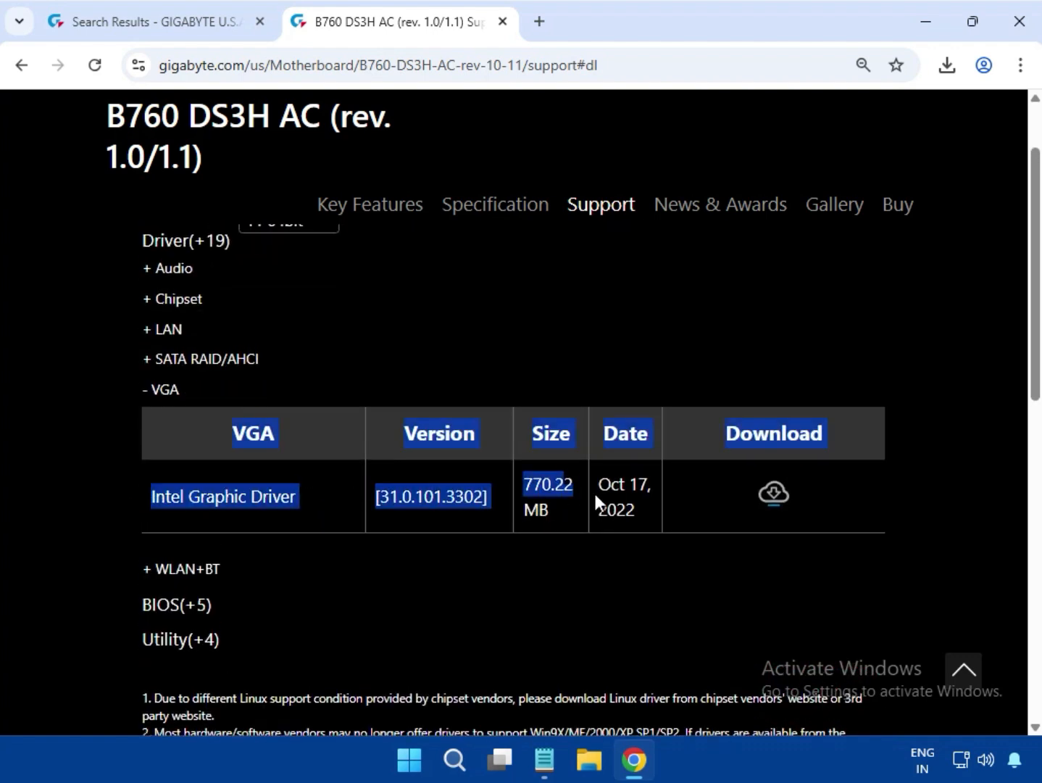
pyautogui.click(755, 508)
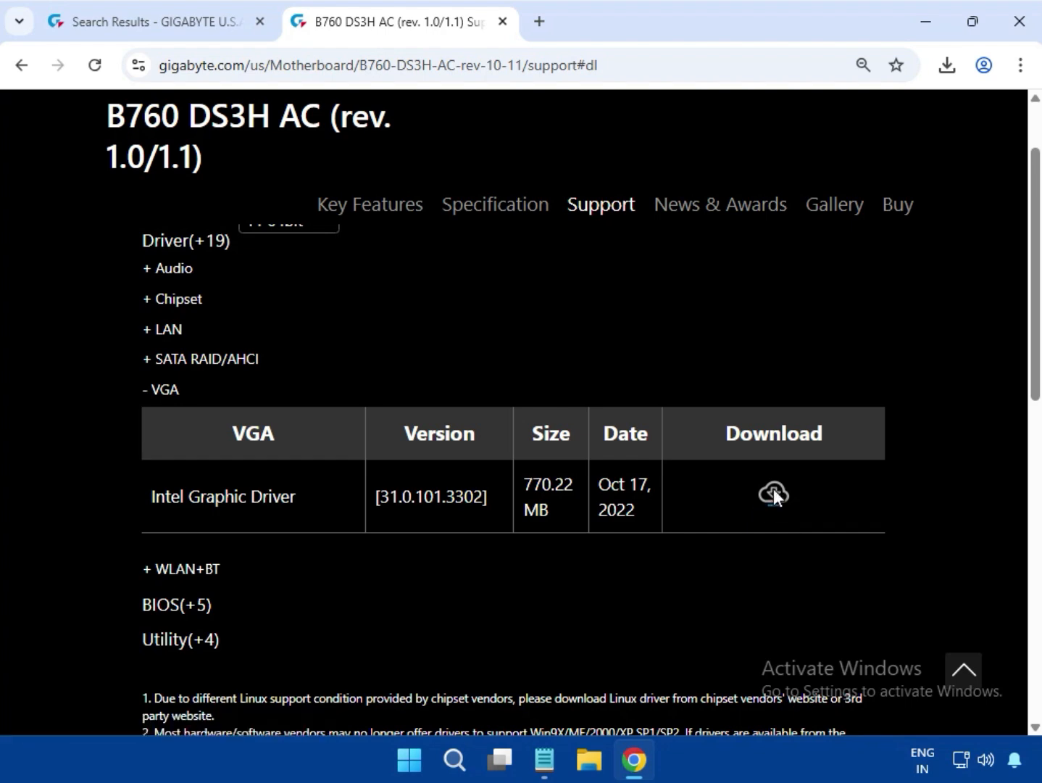
pyautogui.click(775, 496)
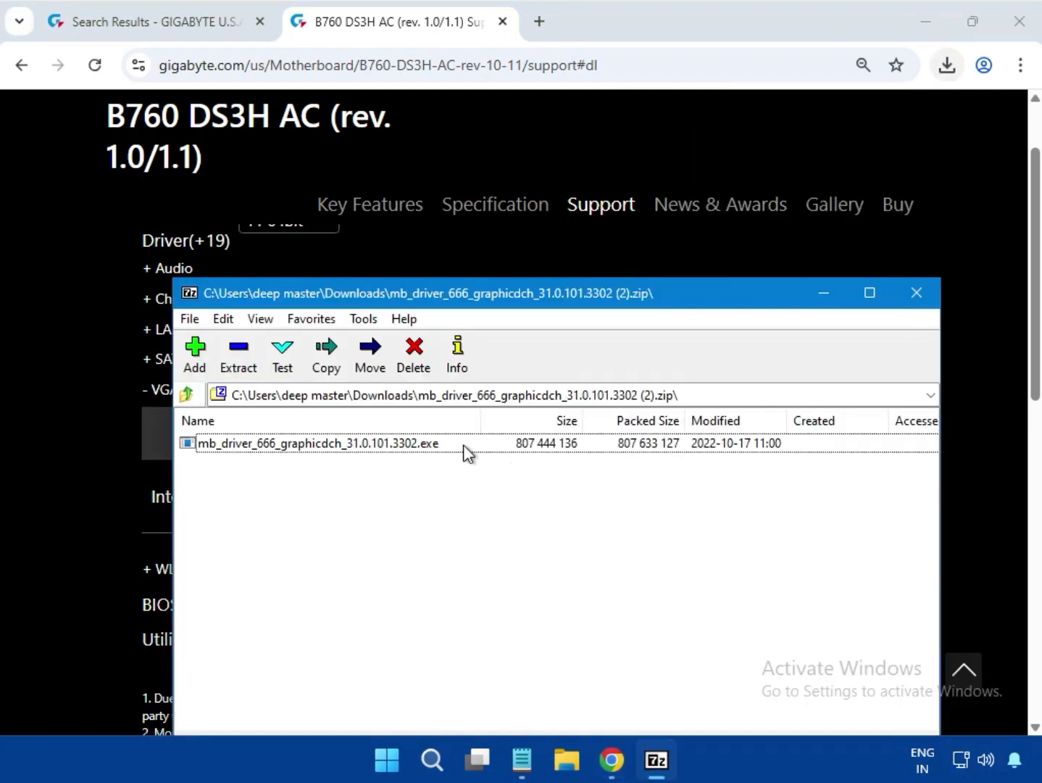
# Run mb_driver_666_graphicdch_31.0.101.3302.exe from the downloaded graphics archive, close the archive, and allow the installer to make changes
pyautogui.doubleClick(464, 444)
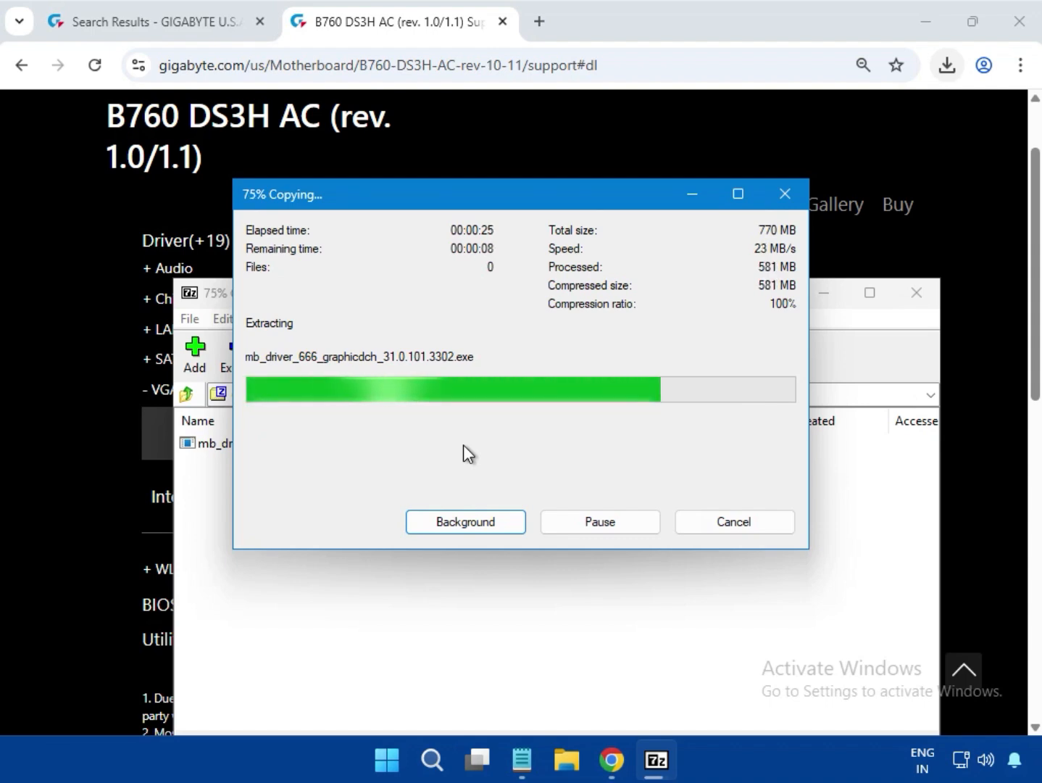
pyautogui.moveTo(676, 778)
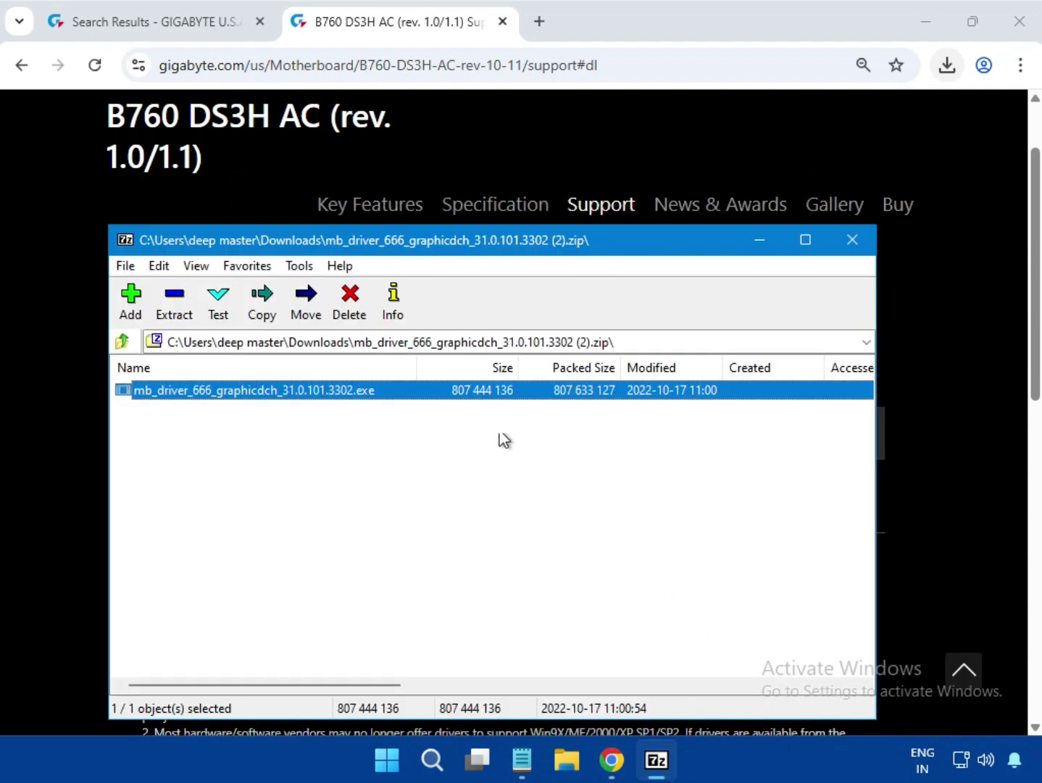
pyautogui.click(853, 240)
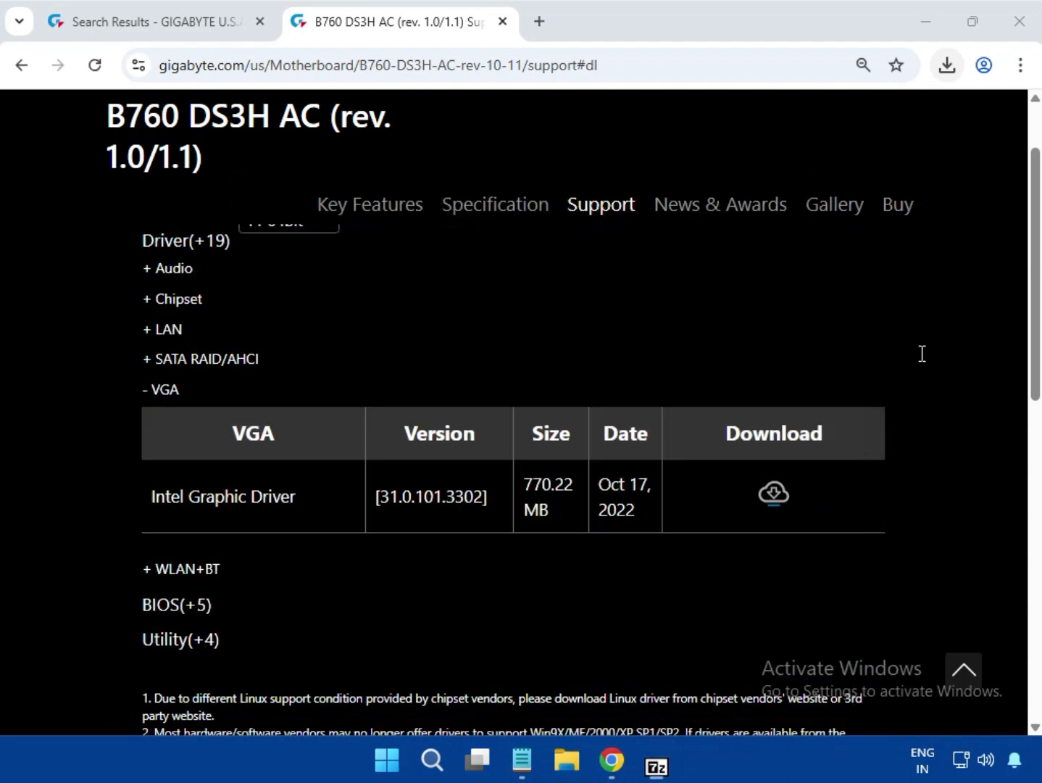
pyautogui.scroll(1, 944, 565)
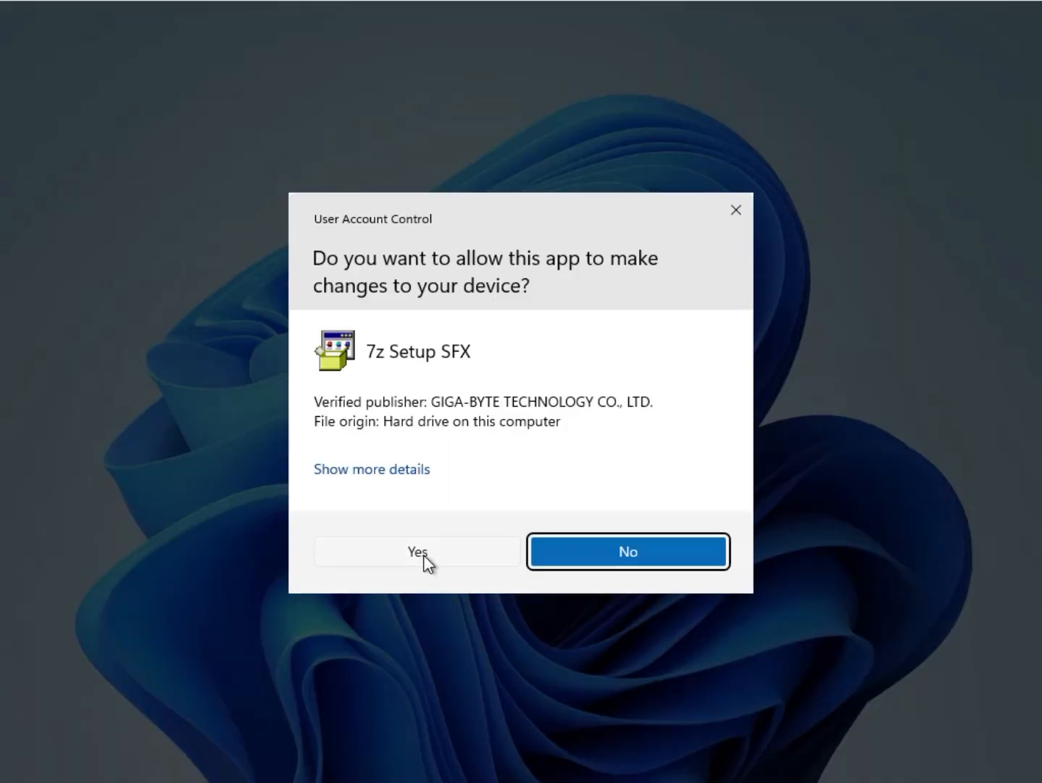
pyautogui.click(423, 554)
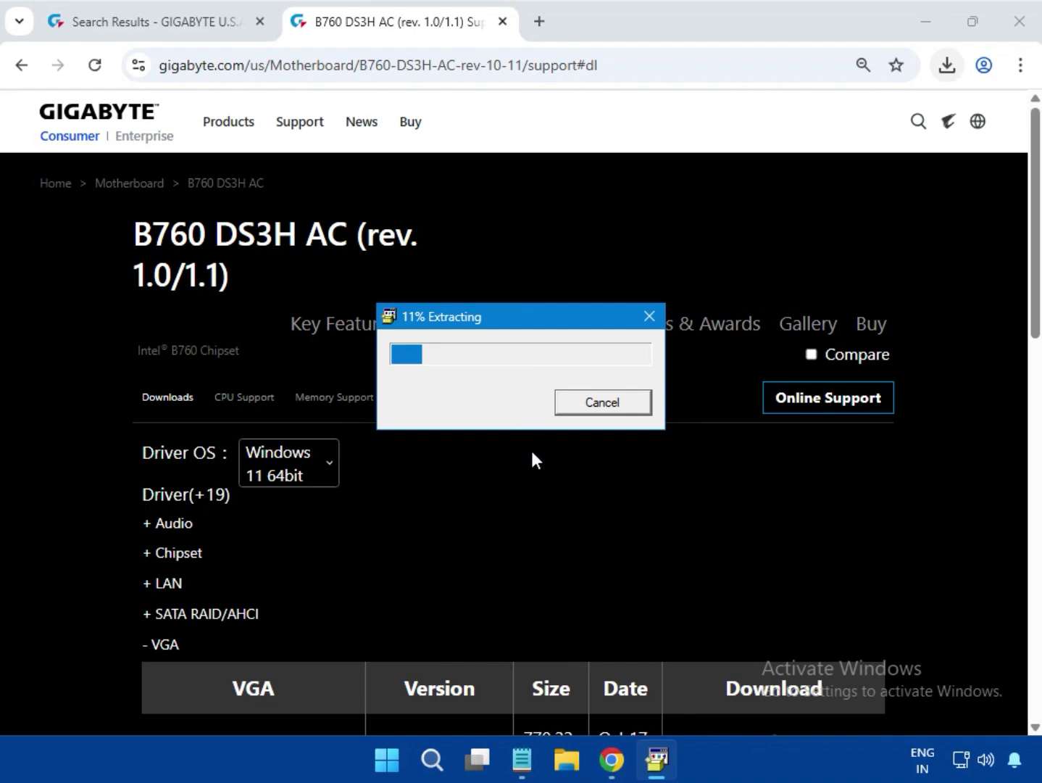
pyautogui.moveTo(506, 308); pyautogui.dragTo(530, 495)
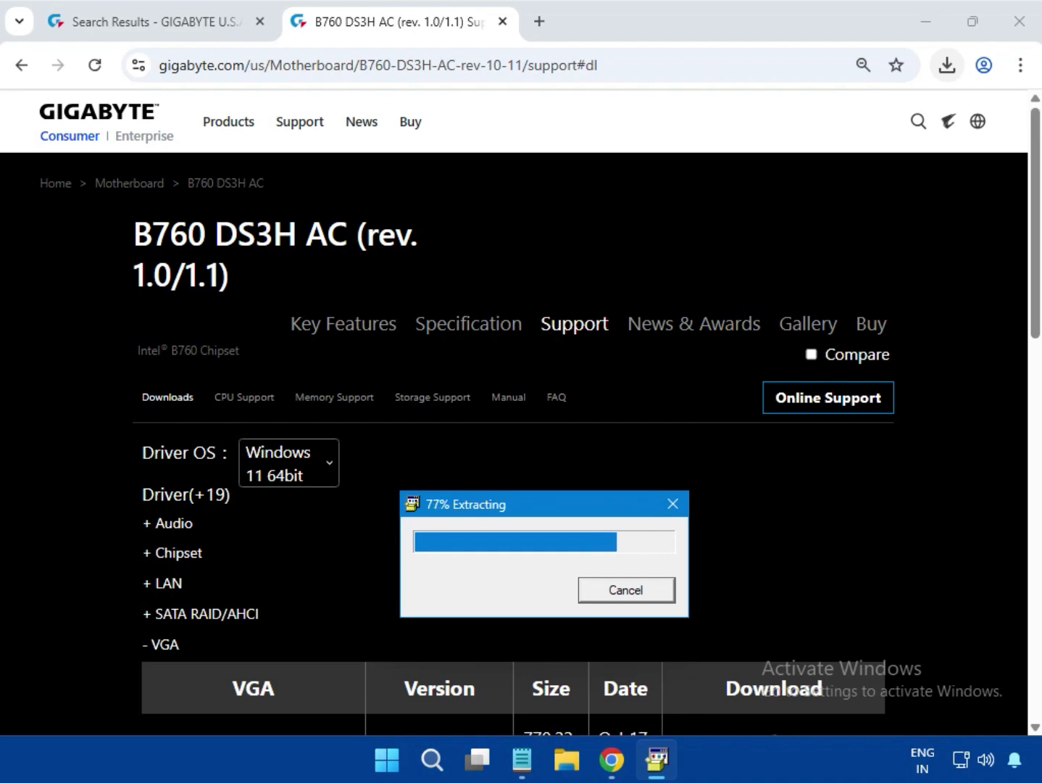
# Expand the WLAN+BT driver category and download Intel Bluetooth Driver version 23.140.0.5
pyautogui.scroll(-6, 716, 538)
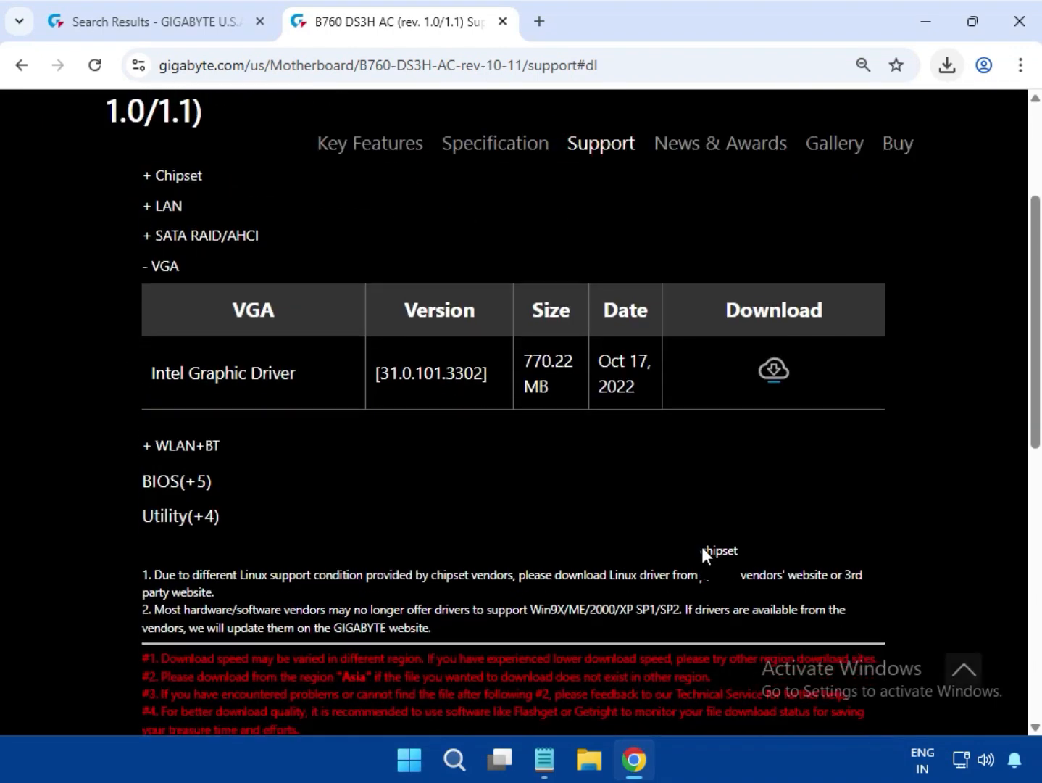
pyautogui.scroll(3, 365, 529)
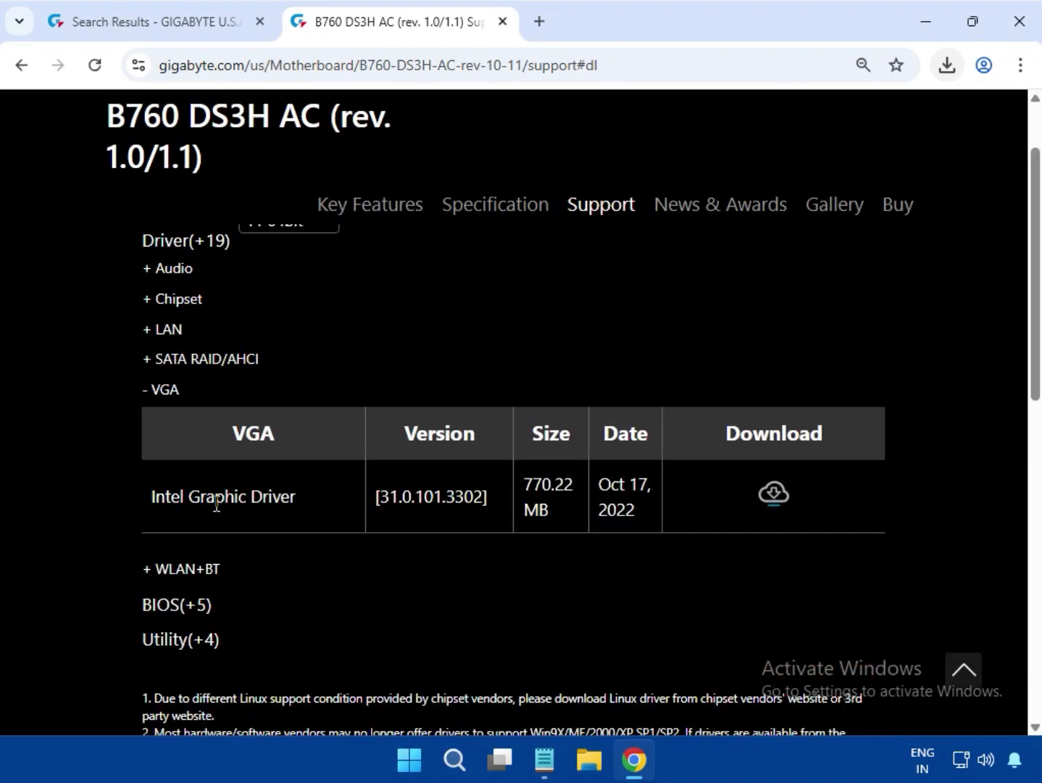
pyautogui.click(210, 571)
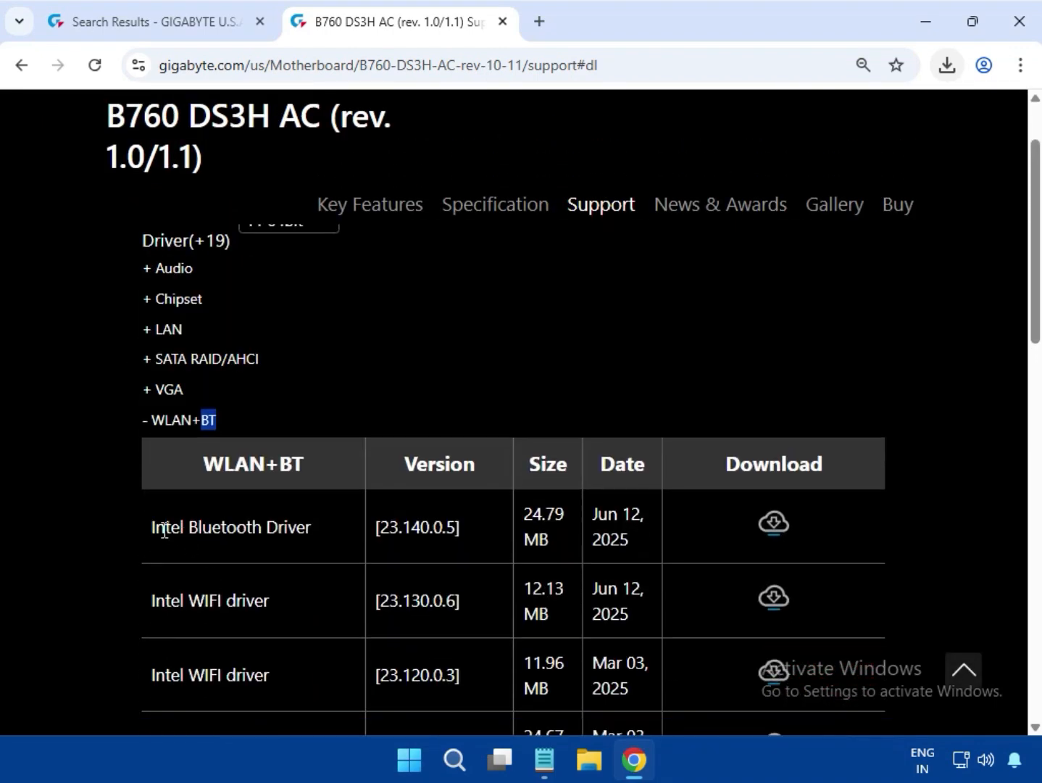
pyautogui.moveTo(166, 529); pyautogui.dragTo(480, 528)
pyautogui.click(788, 524)
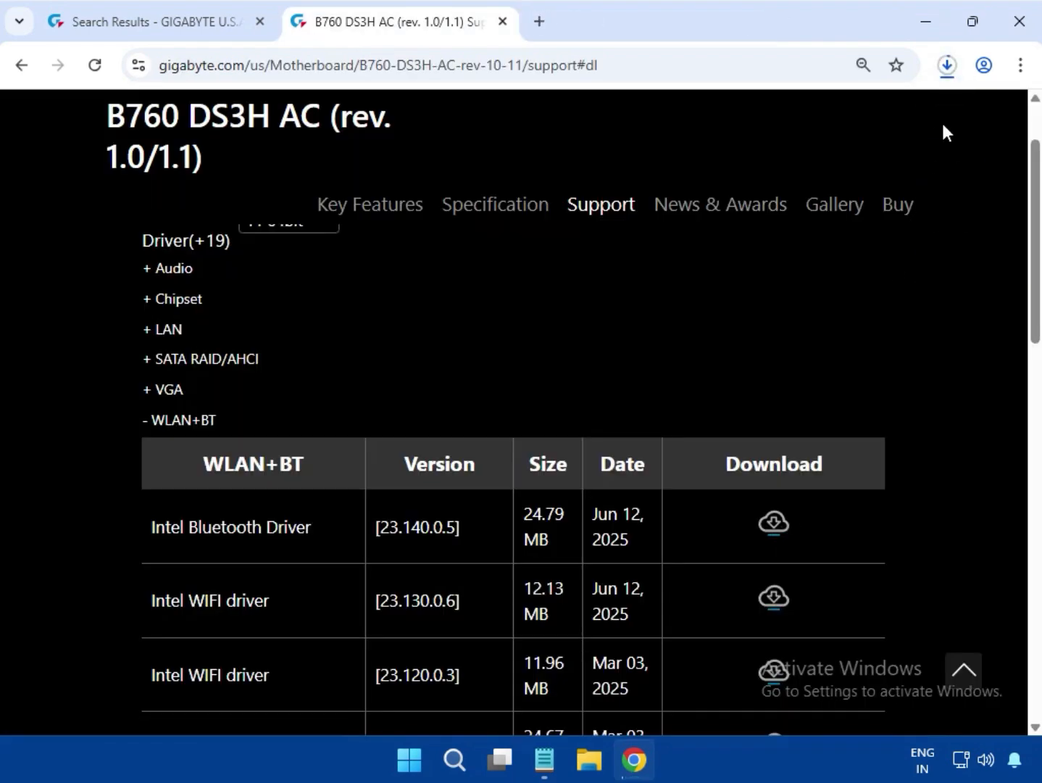
# Run mb_driver_607_win10_23.140.0.5.exe from the downloaded Bluetooth archive and allow it to make changes
pyautogui.click(936, 84)
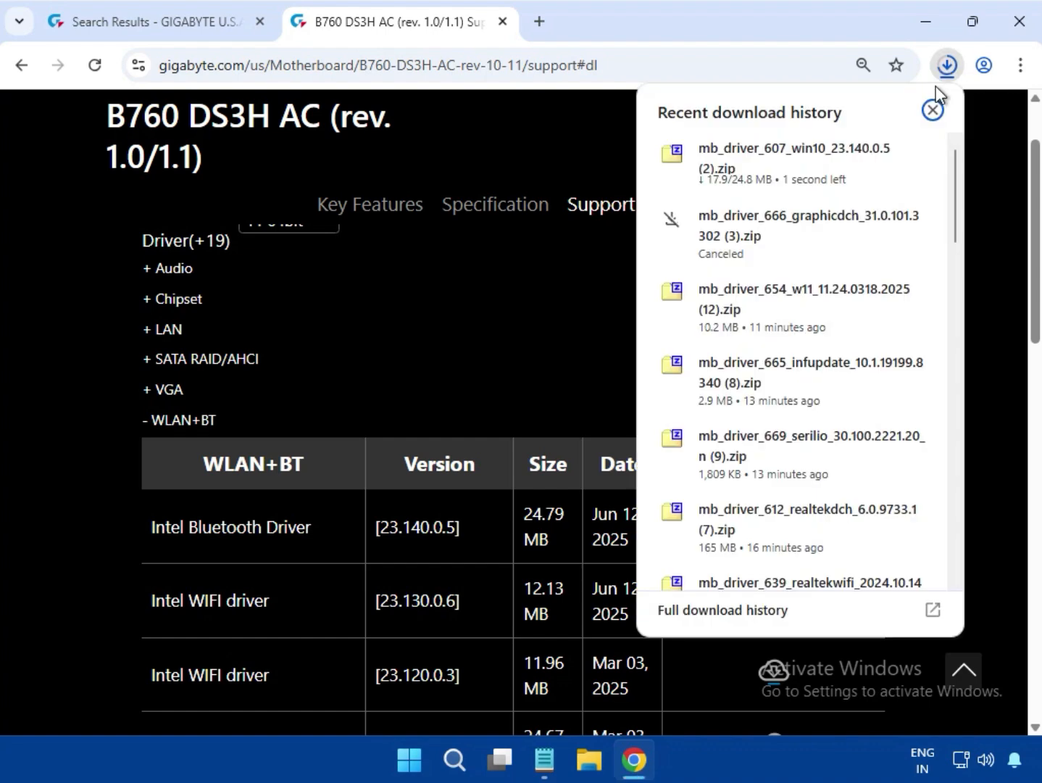
pyautogui.scroll(-10, 818, 776)
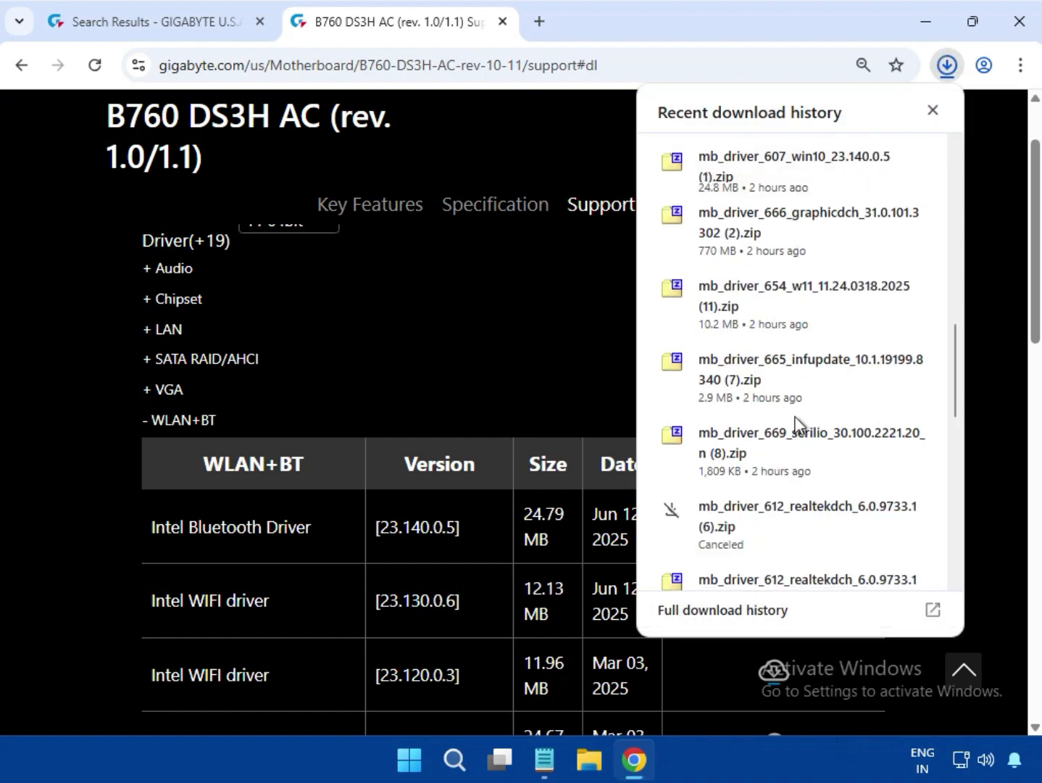
pyautogui.moveTo(741, 184)
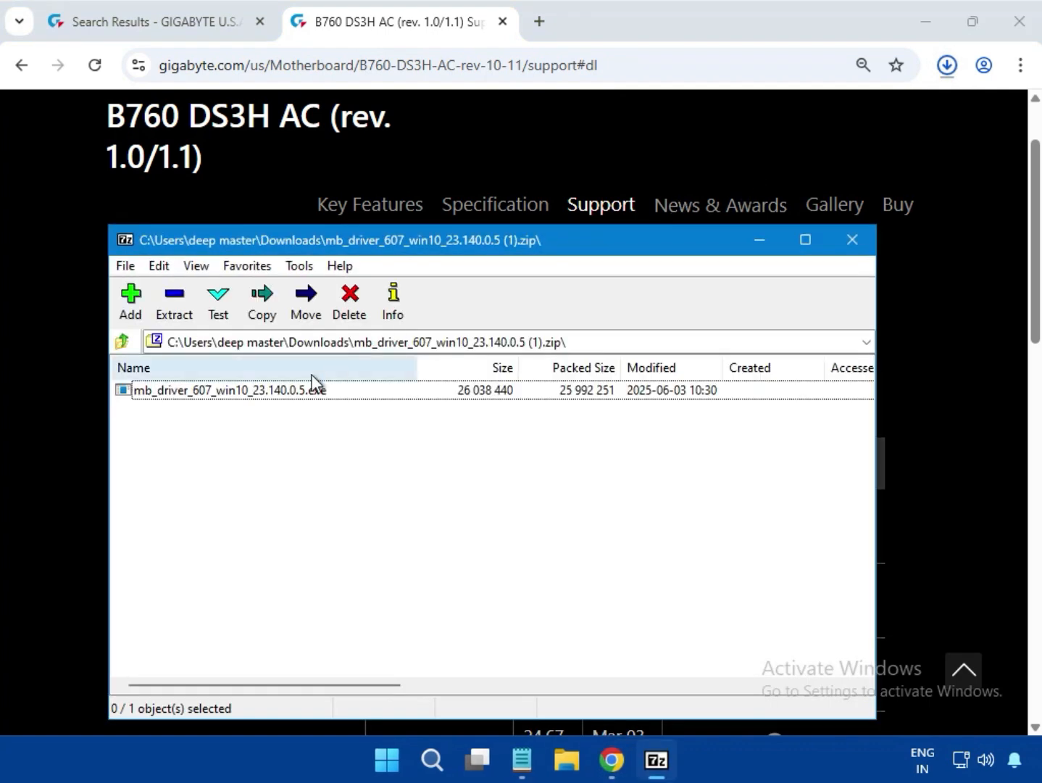
pyautogui.doubleClick(303, 392)
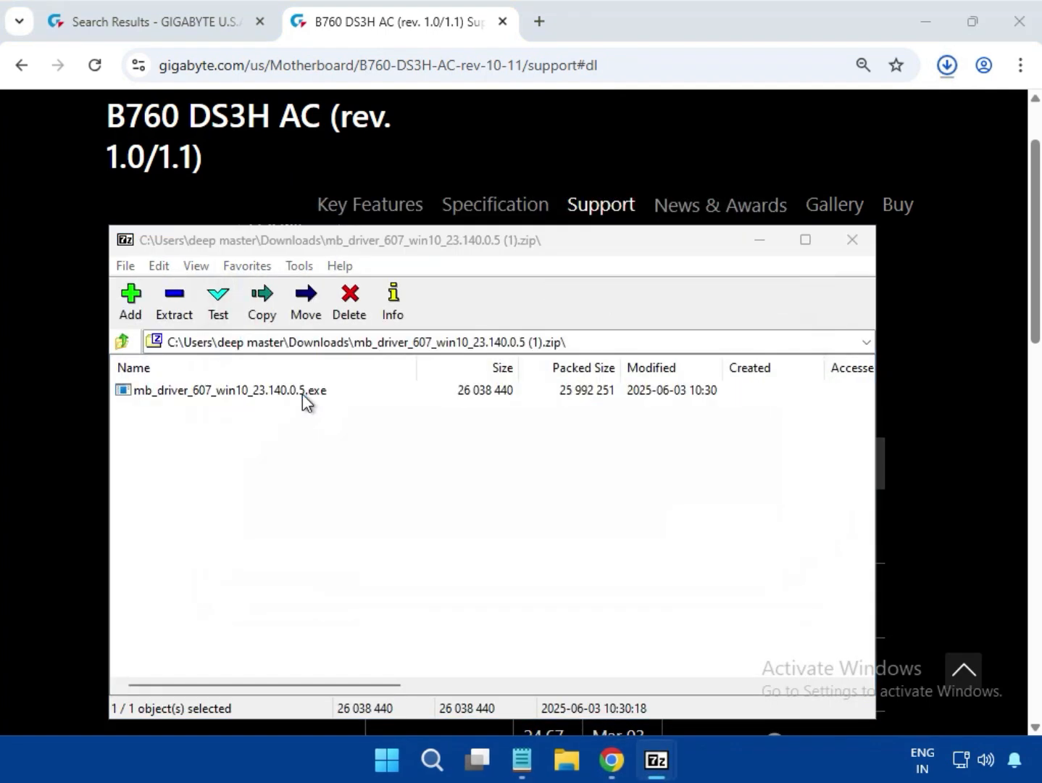
pyautogui.click(302, 394)
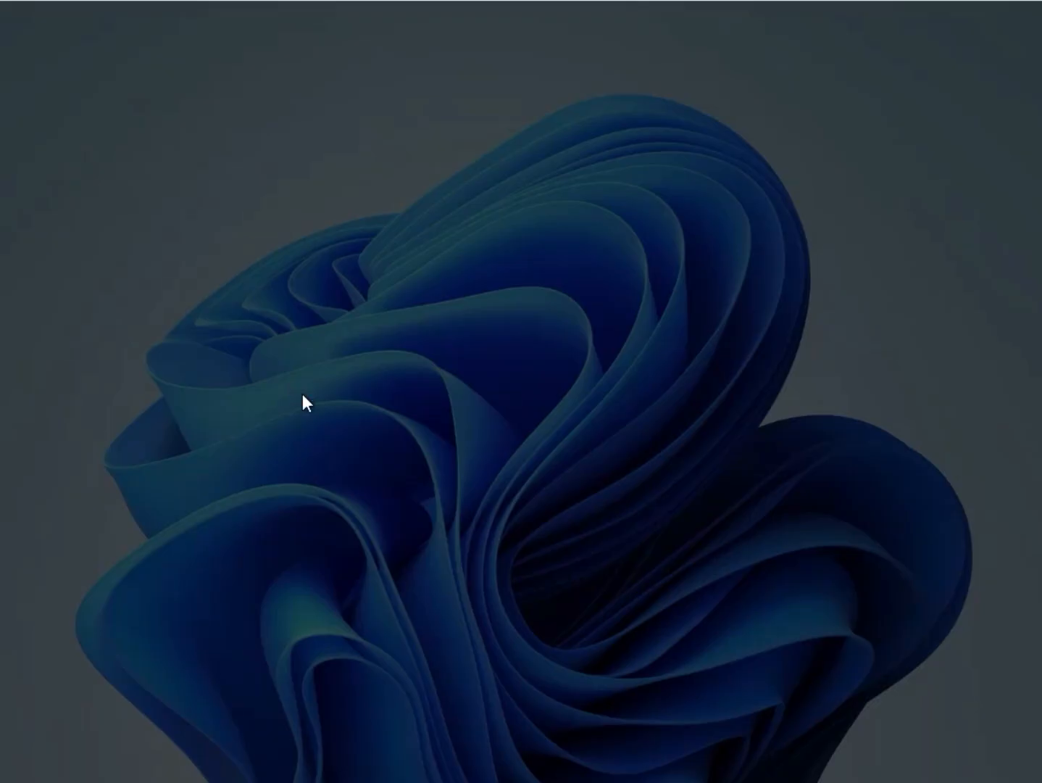
pyautogui.click(403, 550)
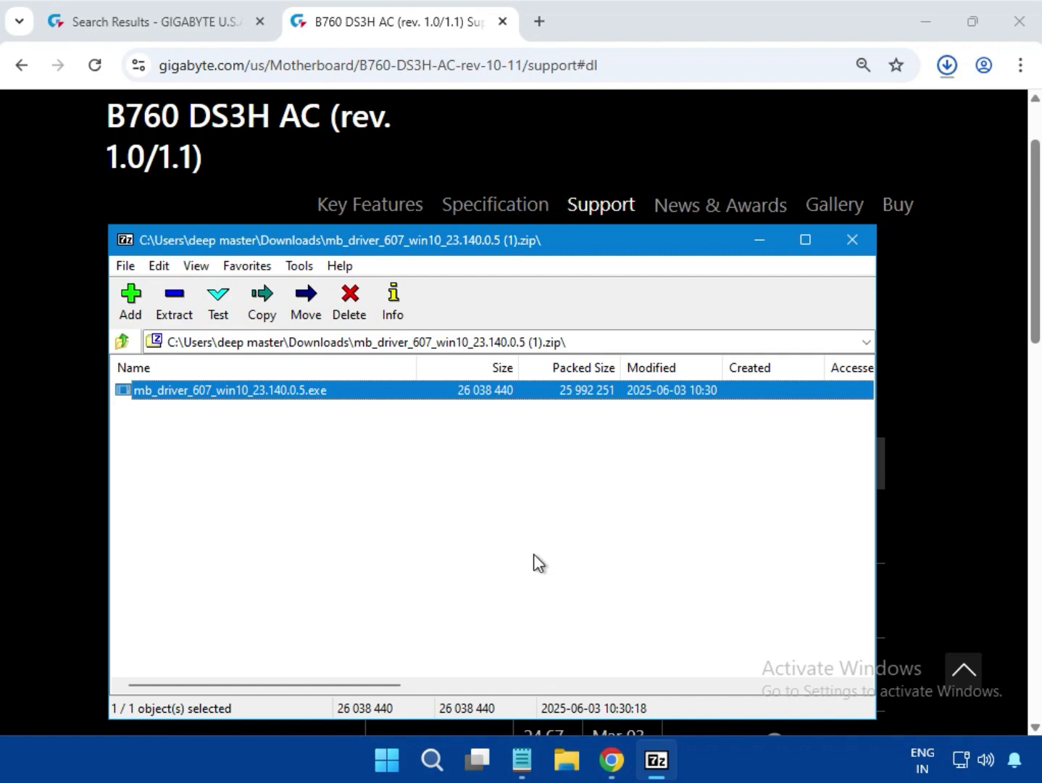
pyautogui.press('Return')
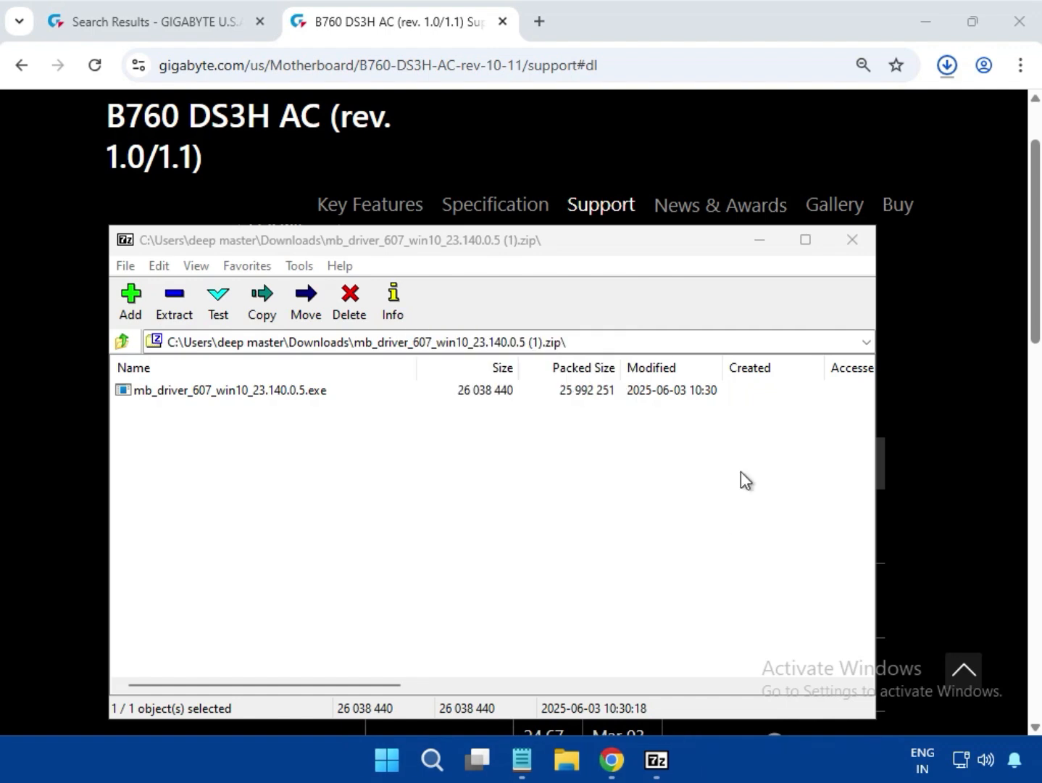
# Close the Bluetooth driver archive and download Intel WIFI driver version 23.130.0.6 from the WLAN+BT category
pyautogui.click(848, 256)
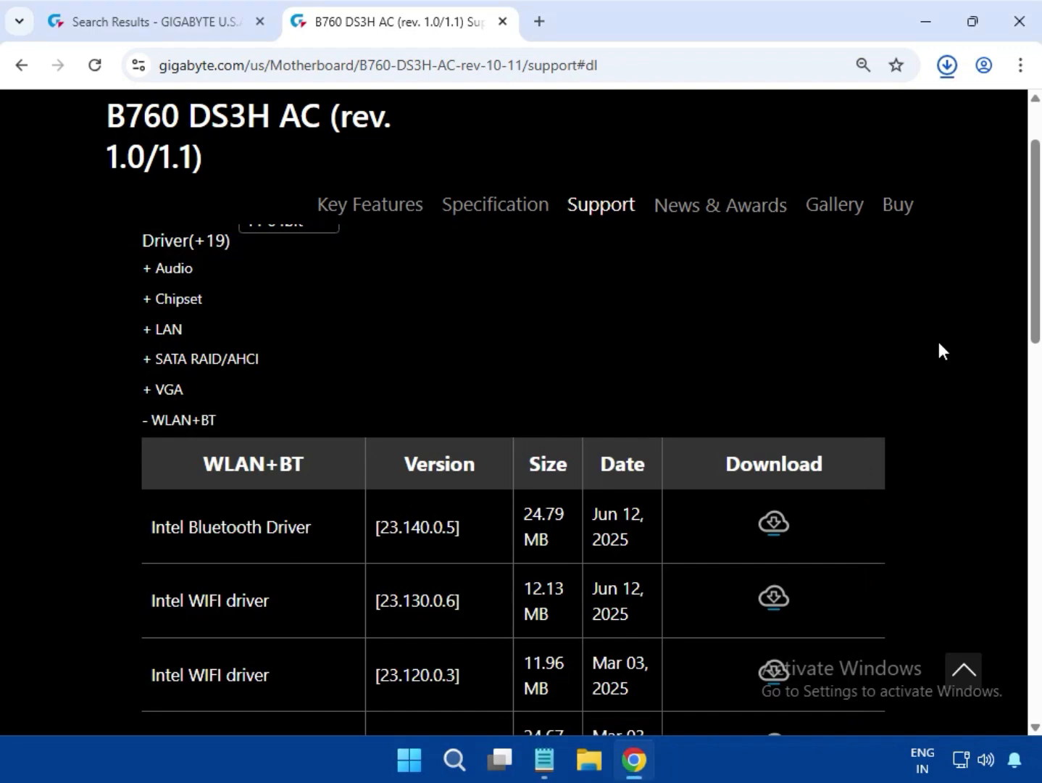
pyautogui.scroll(3, 938, 341)
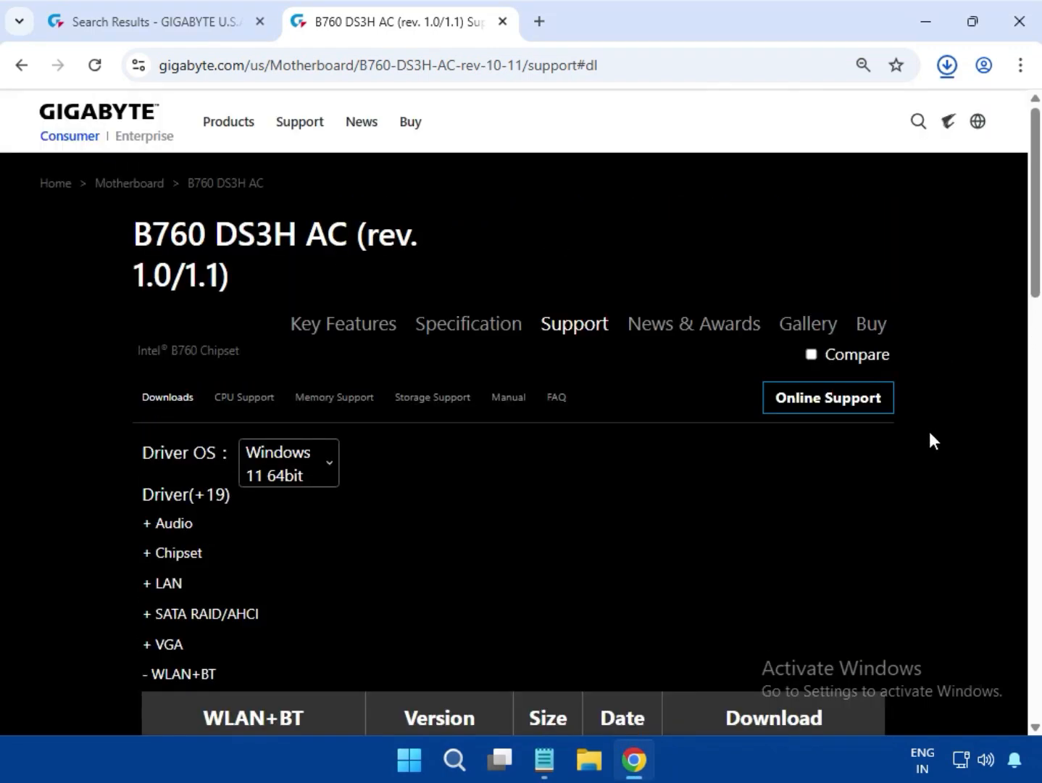
pyautogui.scroll(-1, 930, 432)
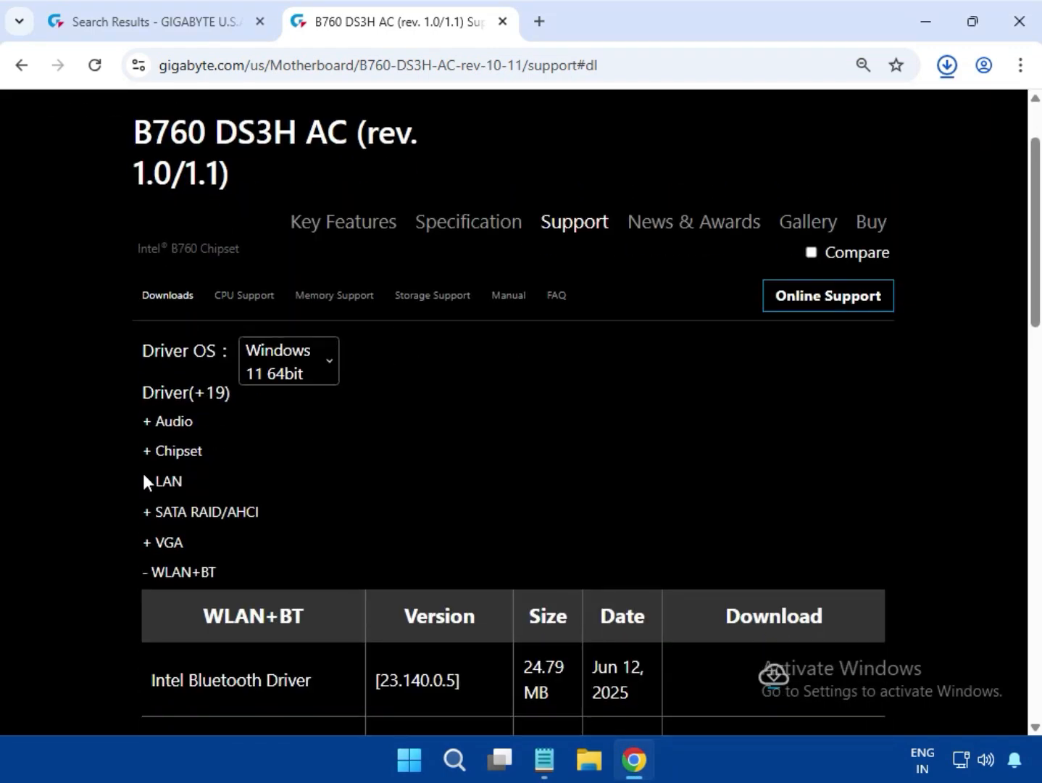
pyautogui.doubleClick(166, 571)
pyautogui.click(925, 537)
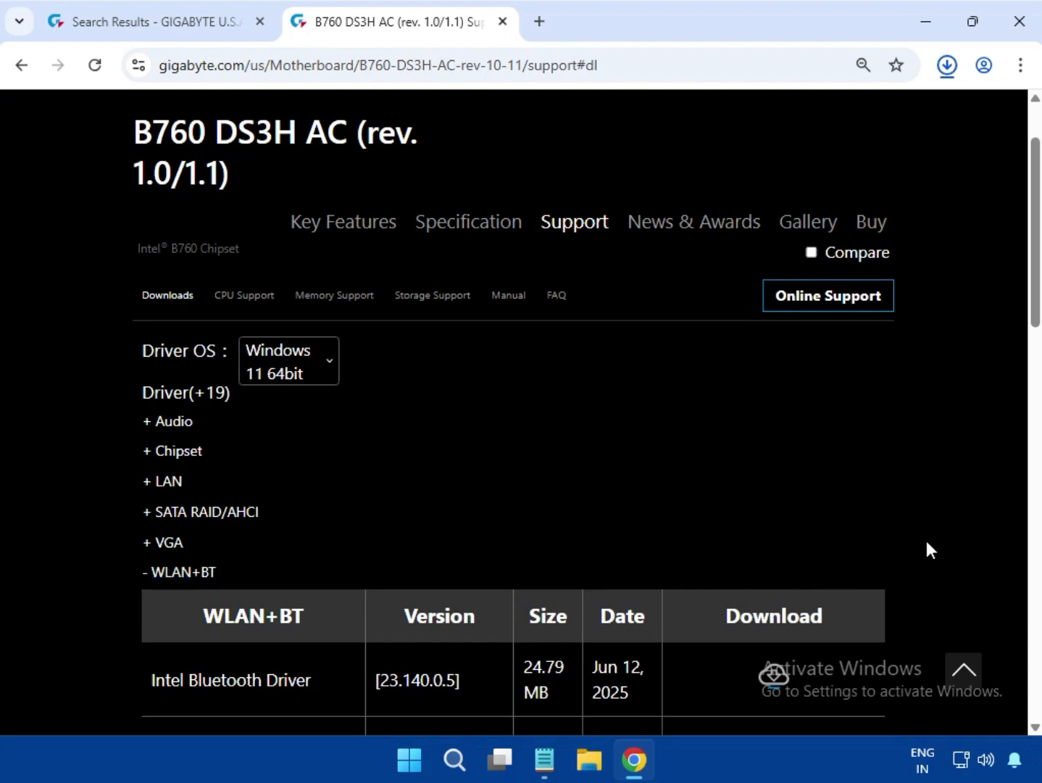
pyautogui.scroll(-3, 925, 538)
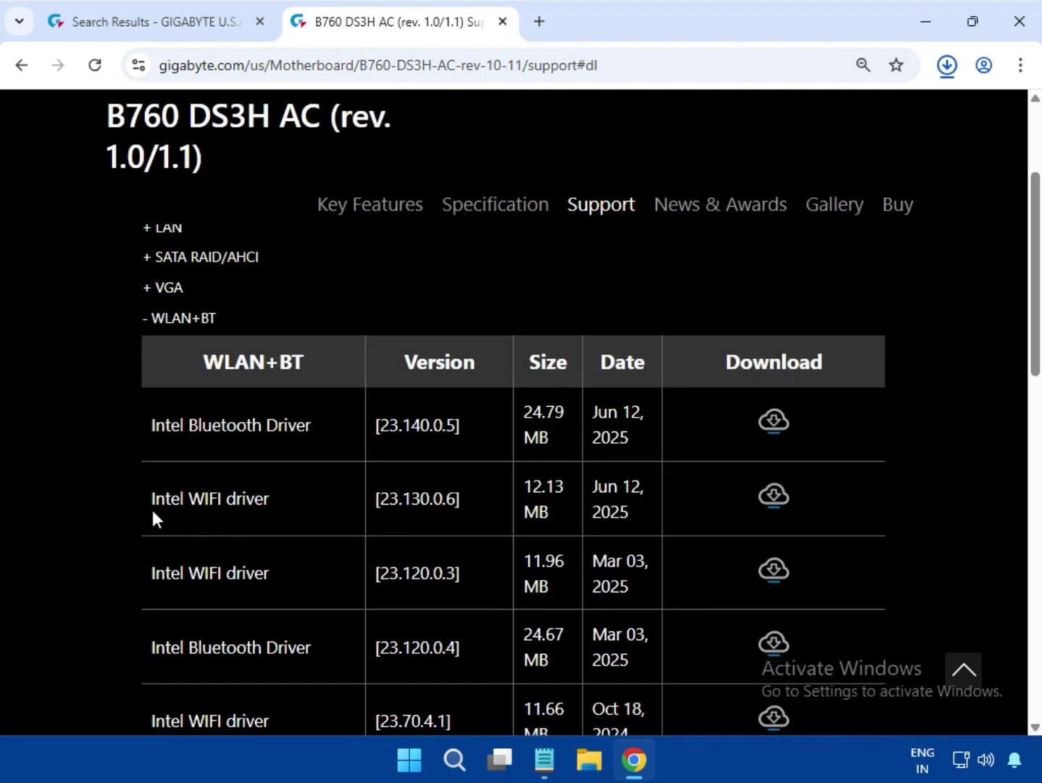
pyautogui.moveTo(163, 501); pyautogui.dragTo(280, 507)
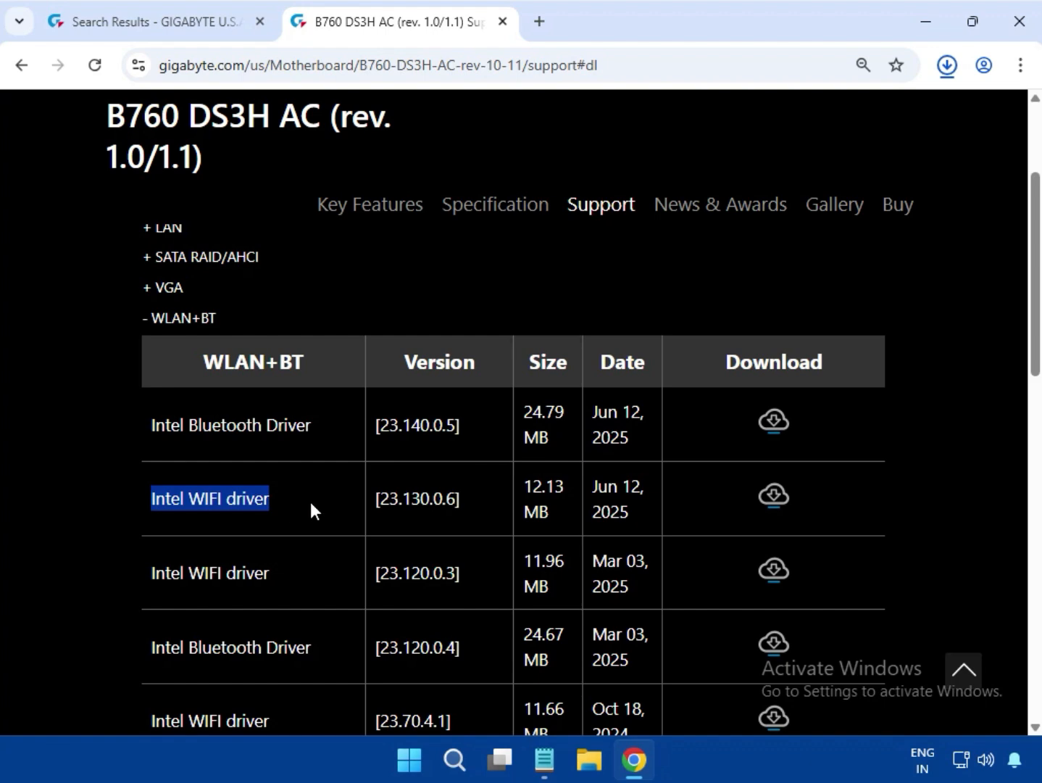
pyautogui.click(775, 496)
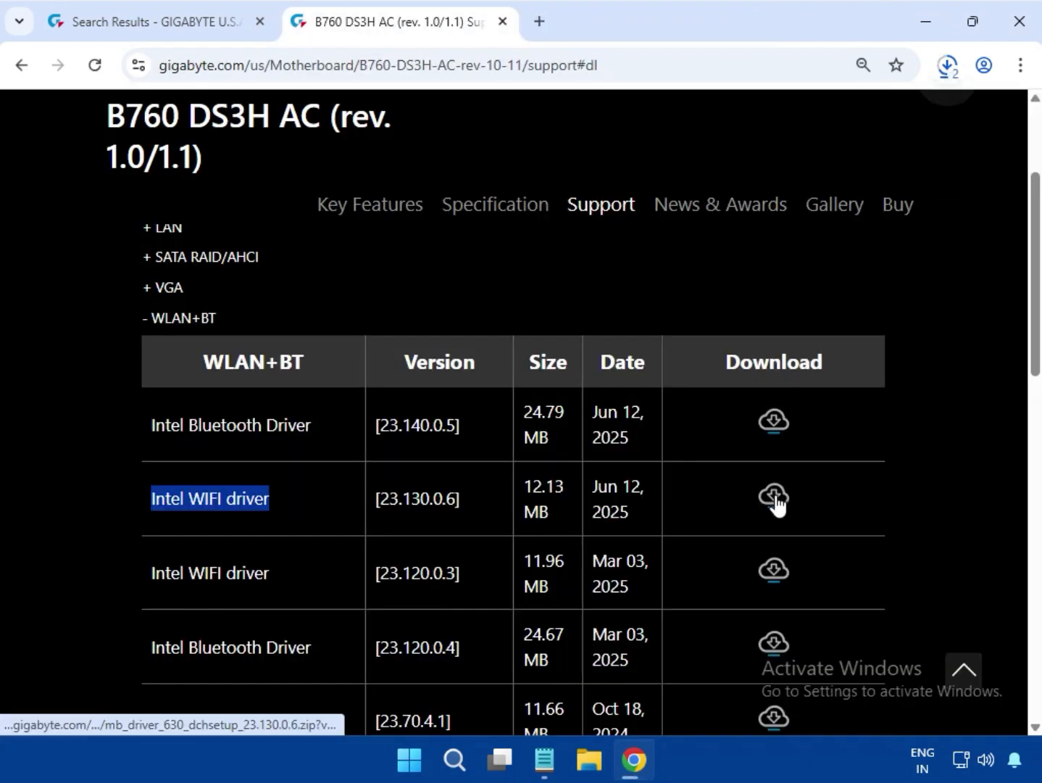
# Run mb_driver_639_realtekwifi_2024.10.141.0.exe from the downloaded Realtek Wi-Fi archive and allow it to make changes
pyautogui.click(950, 78)
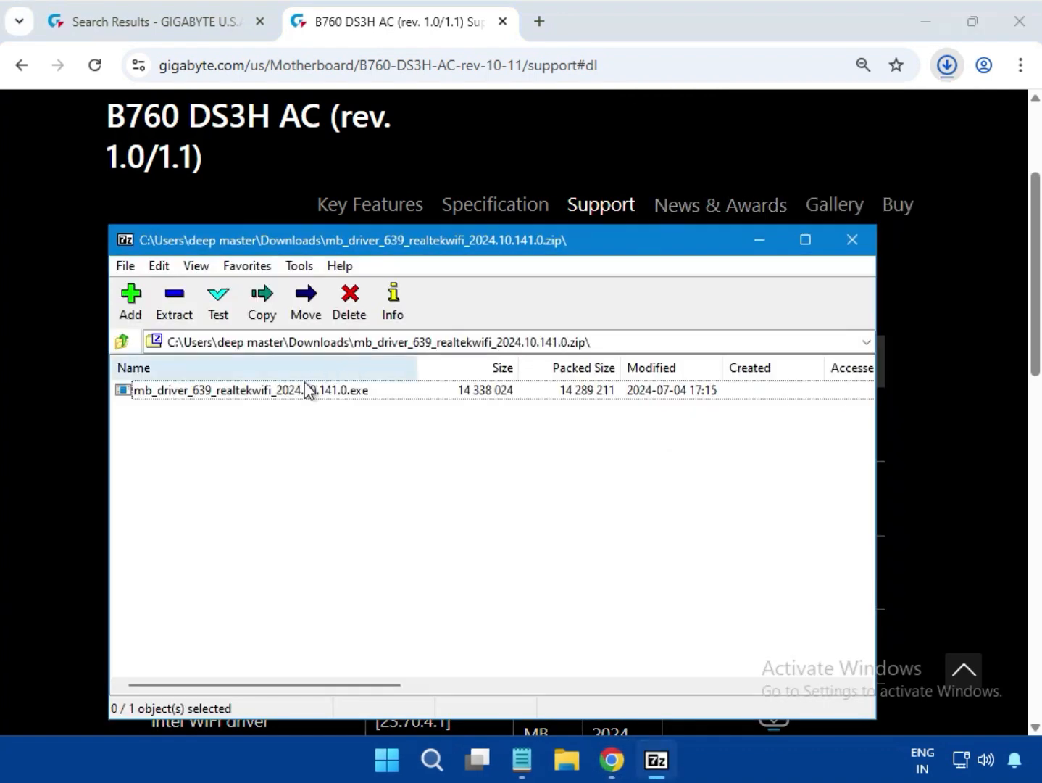
pyautogui.doubleClick(303, 384)
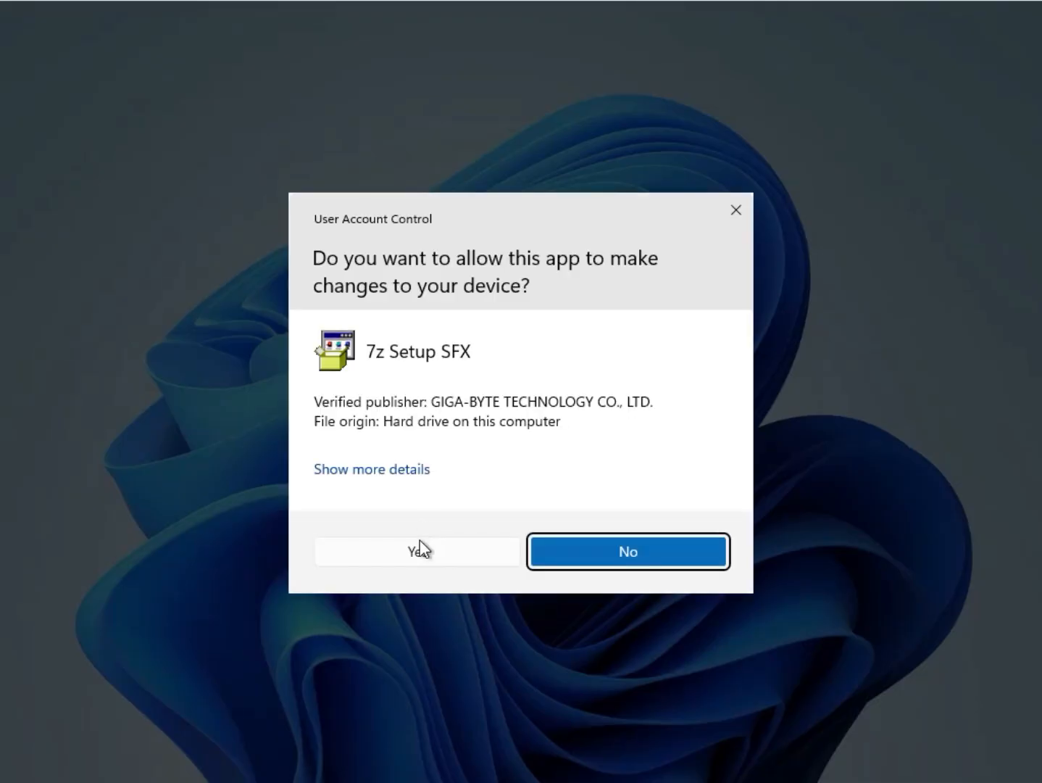
pyautogui.click(420, 550)
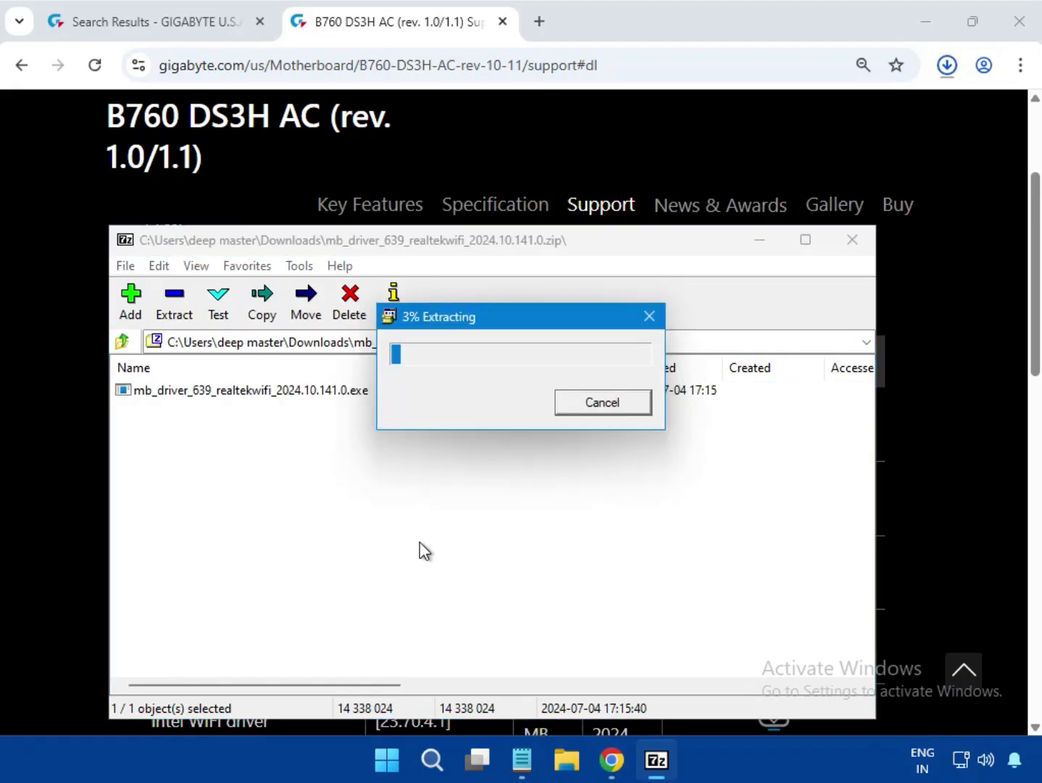